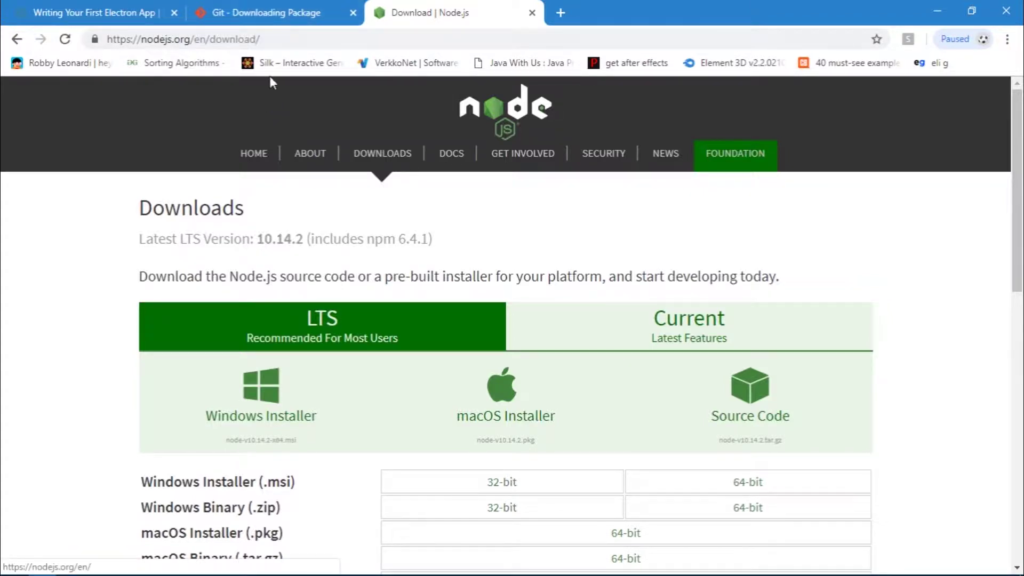
Step: Flip through the Git, Electron tutorial and Node.js tabs, ending on the Electron first-app tutorial
click(272, 8)
click(122, 11)
click(431, 12)
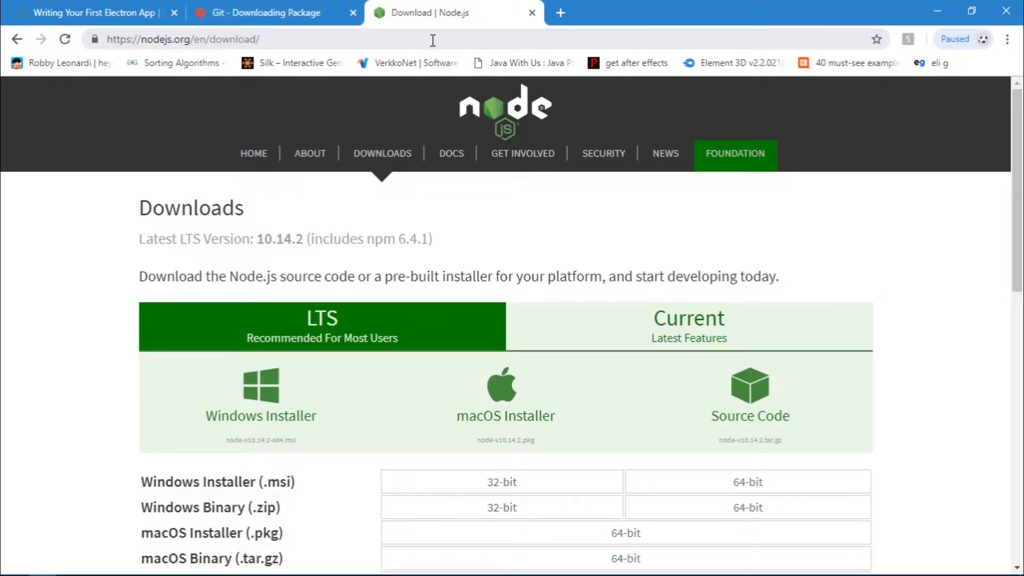
key(ctrl+1)
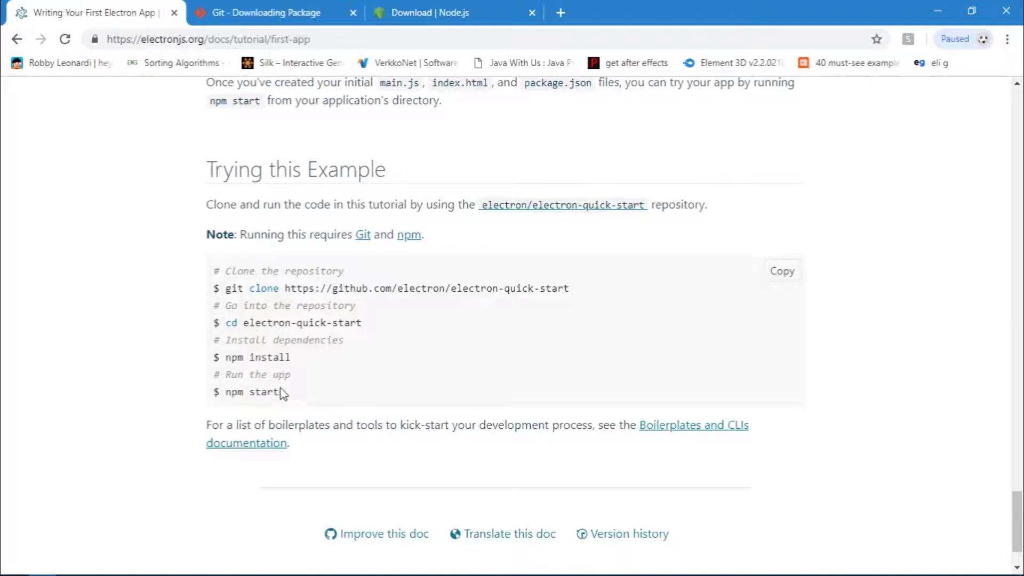
drag(280, 389, 200, 269)
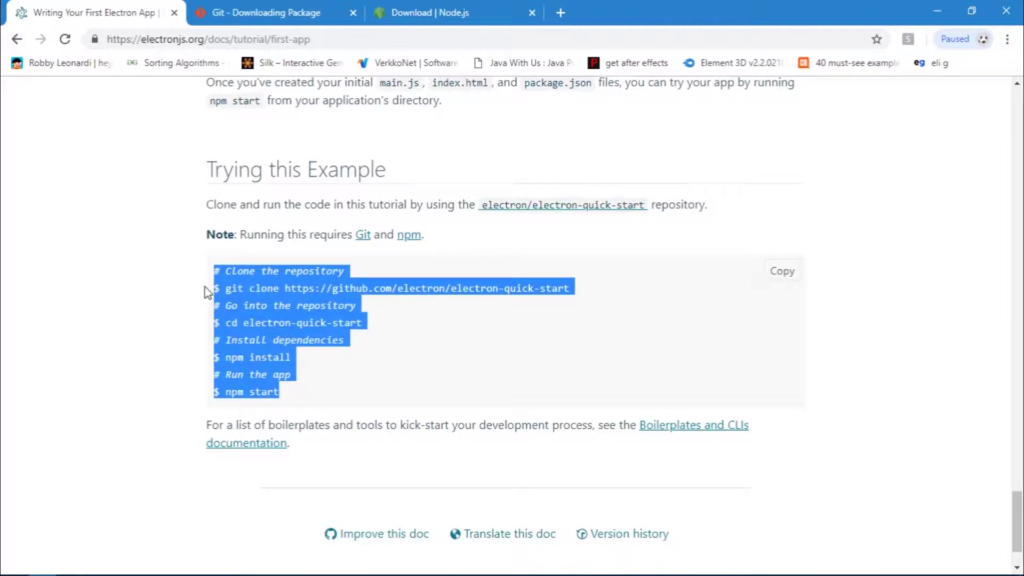
click(205, 287)
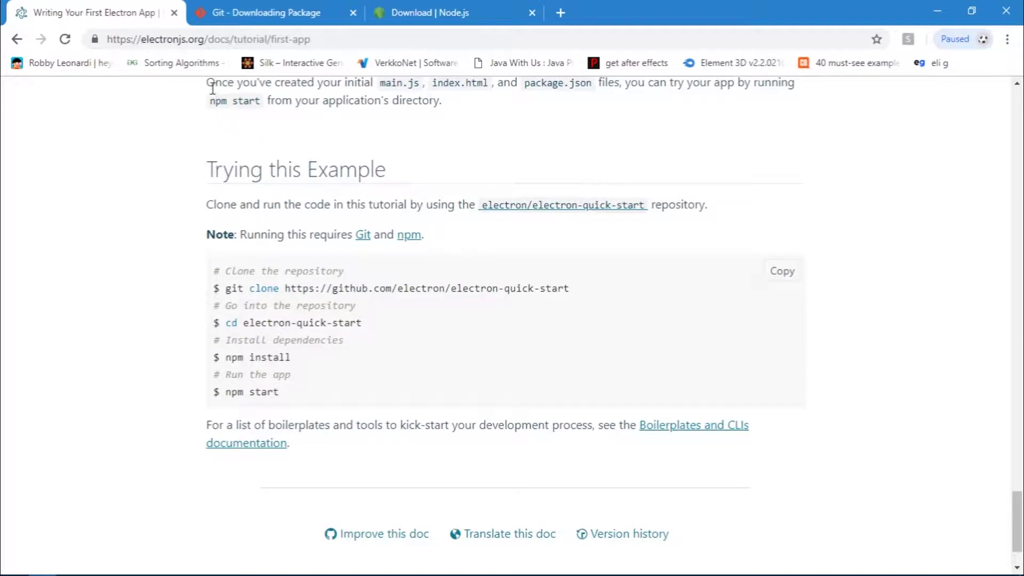
drag(312, 39, 107, 37)
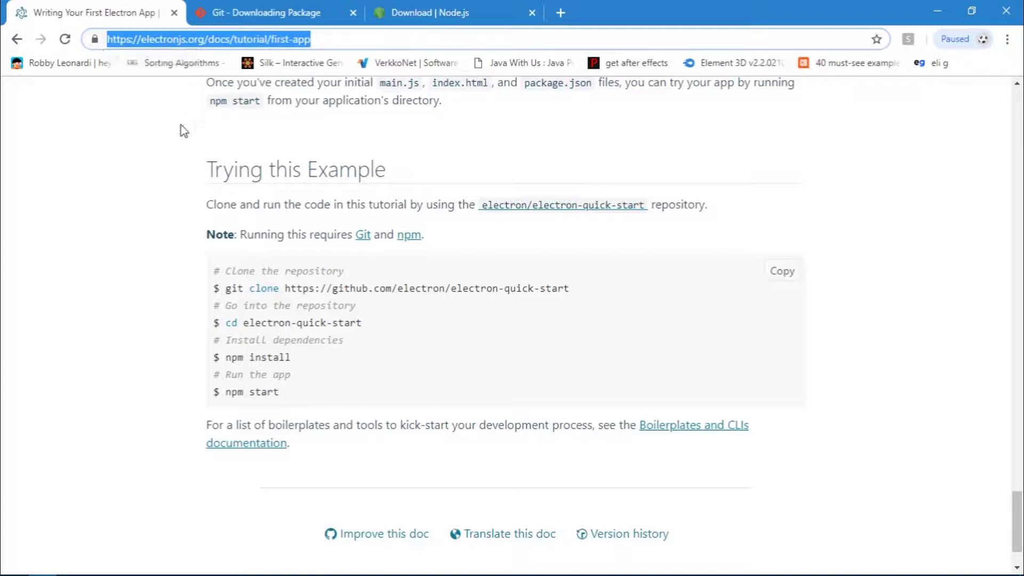
Step: Check the page addresses of the Downloading Git and Node.js tabs
click(263, 11)
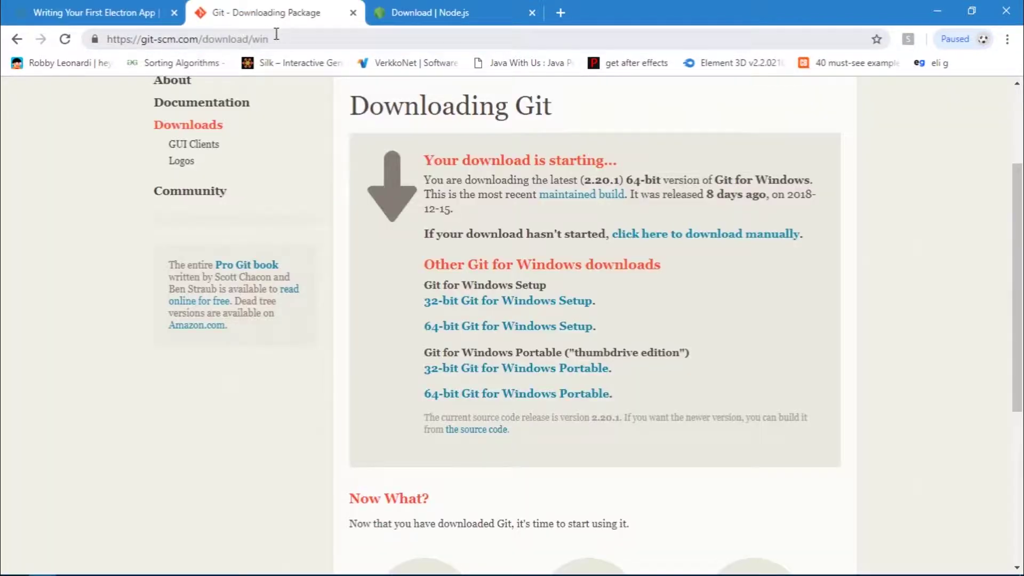
drag(284, 36, 75, 40)
click(137, 167)
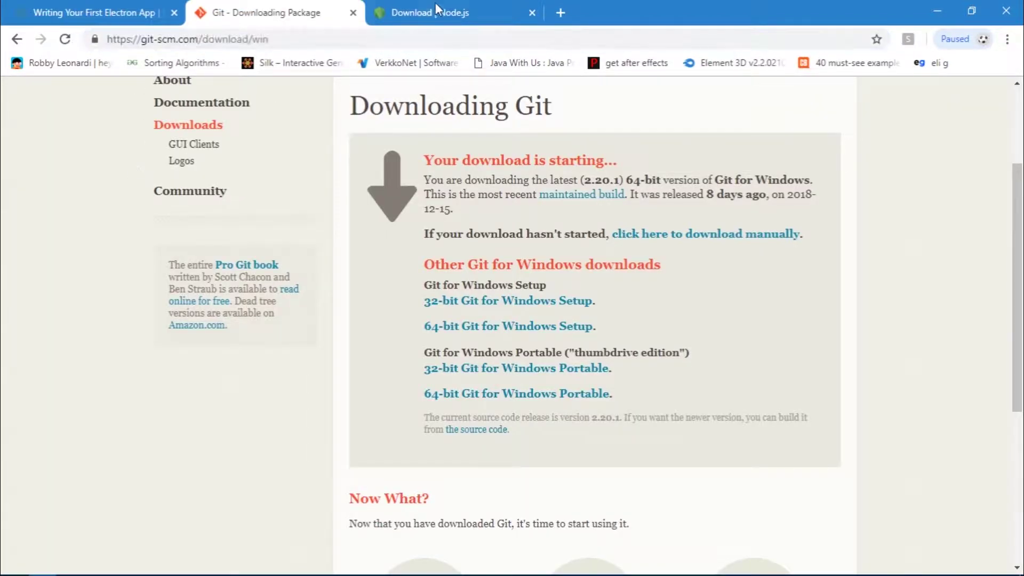
click(425, 12)
click(391, 37)
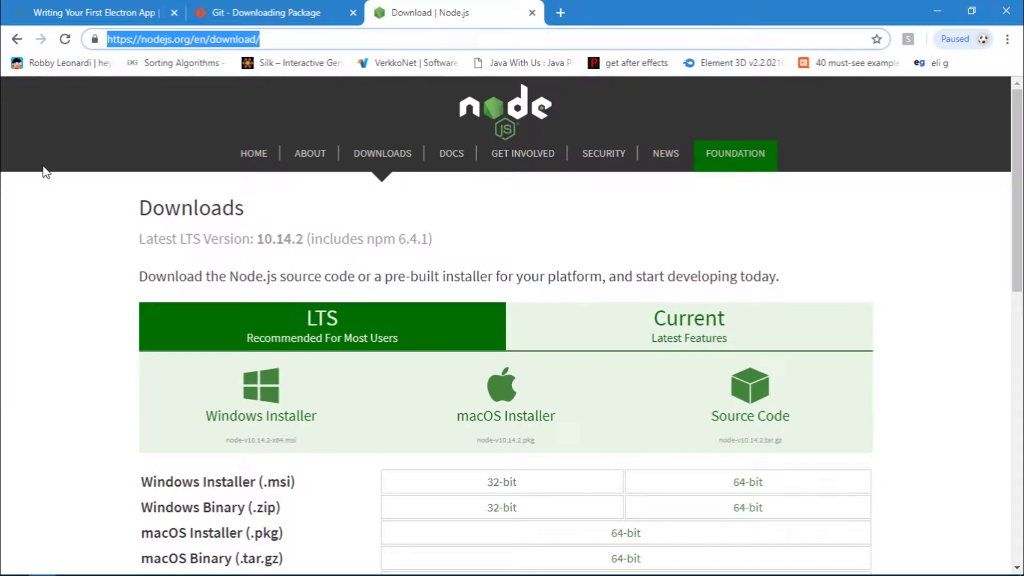
Step: Go back from Downloading Git to the git-scm.com downloads page for version 2.20.1
click(262, 8)
scroll(363, 189, up, 3)
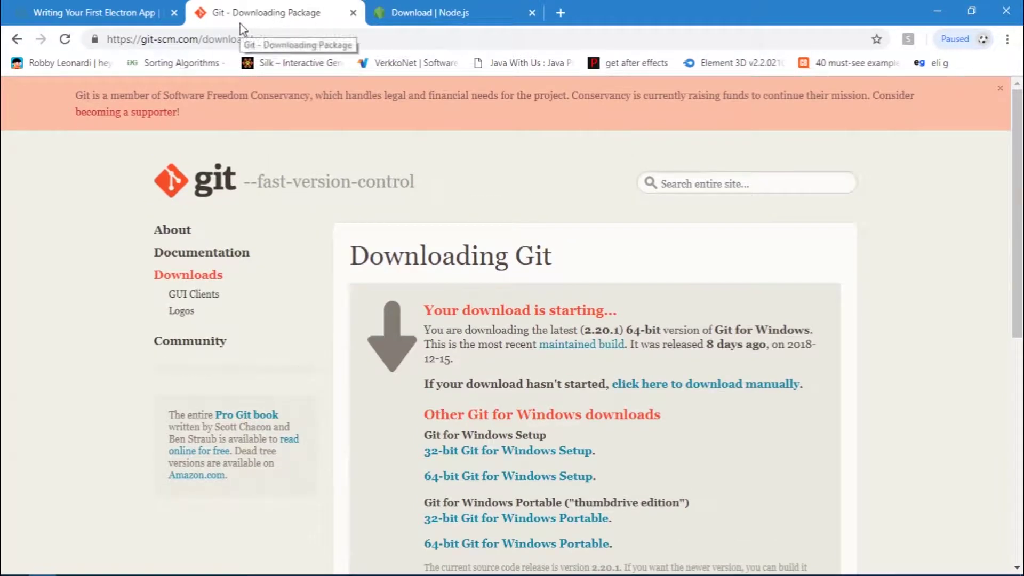
click(16, 40)
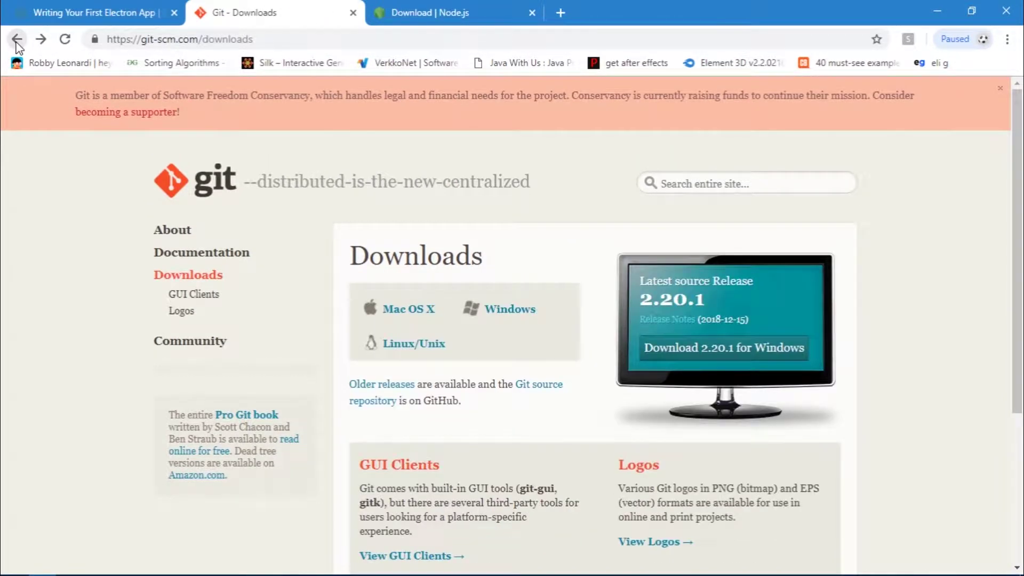
drag(485, 256, 518, 336)
click(536, 344)
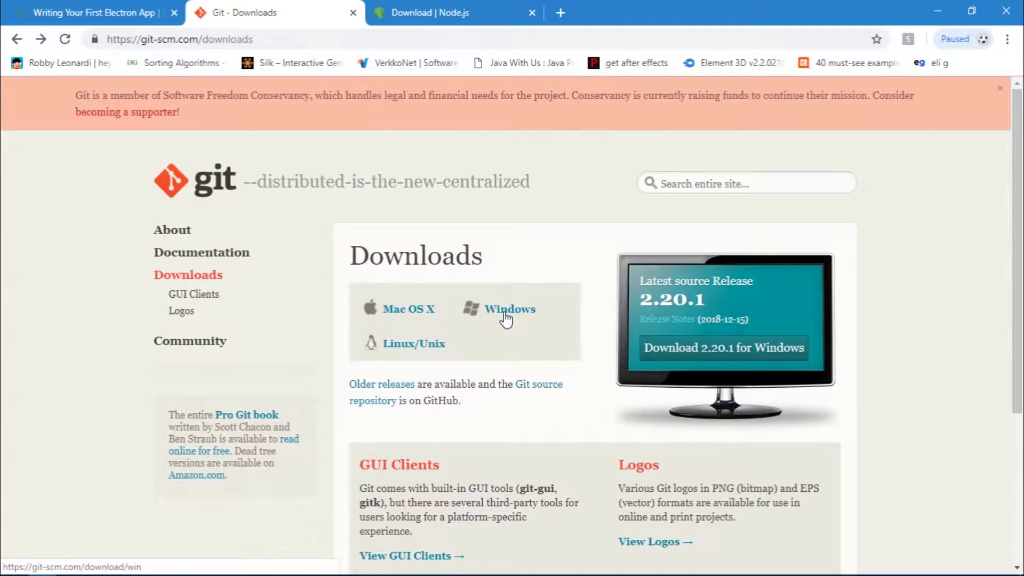
Step: Scroll the Node.js downloads page to its LTS installer table, briefly checking the other tabs
click(469, 13)
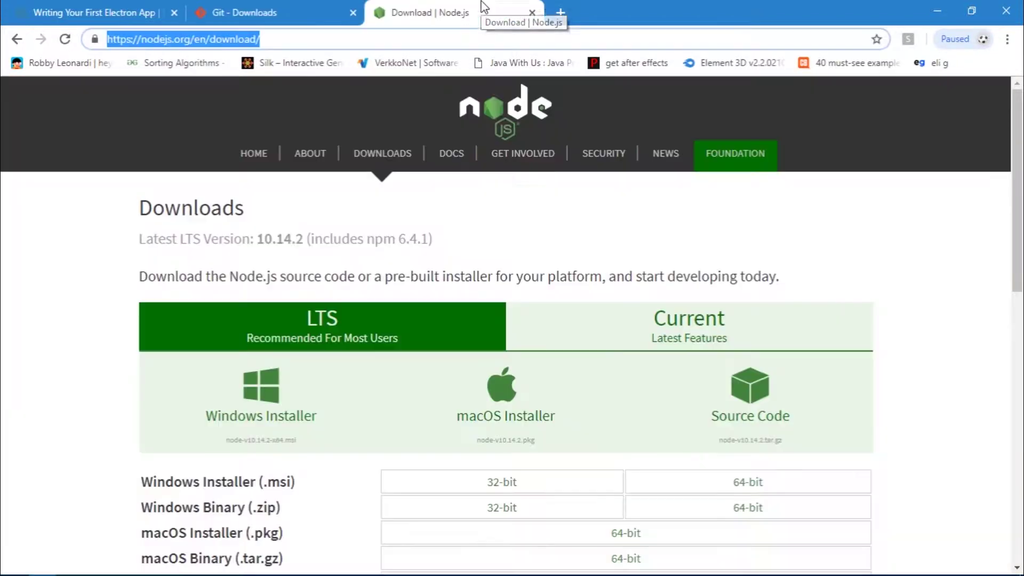
scroll(374, 245, down, 4)
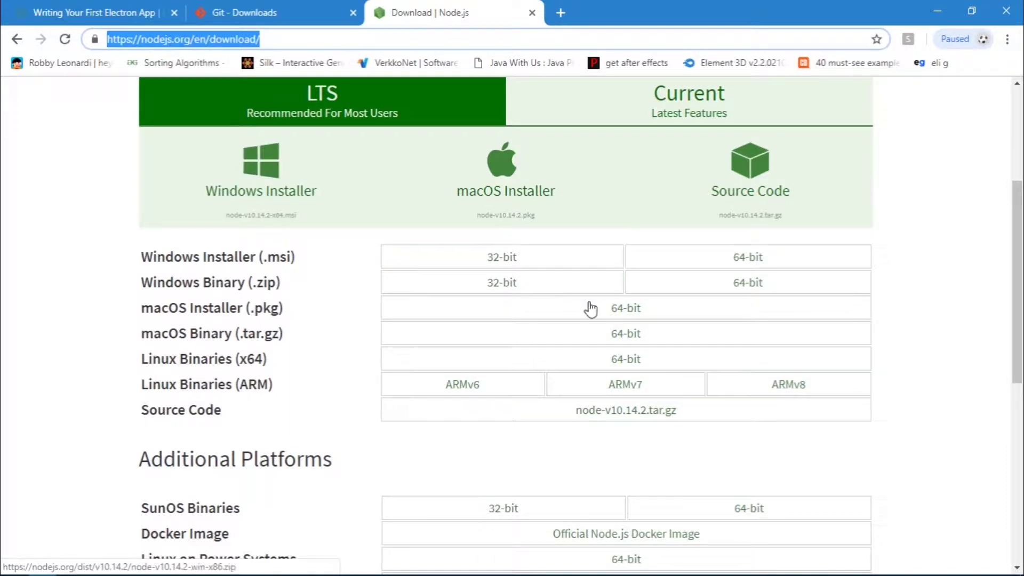
drag(505, 176, 254, 328)
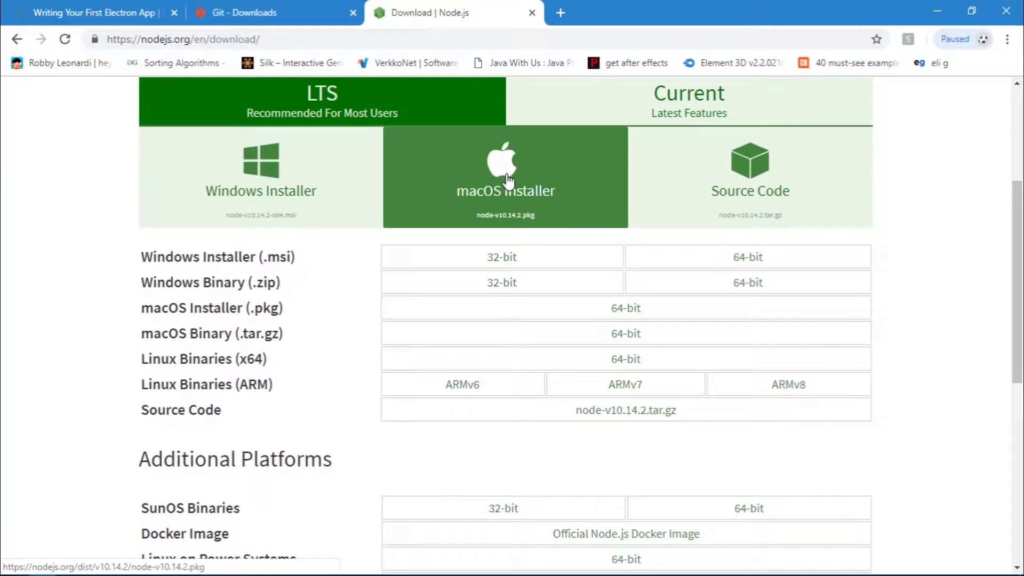
click(133, 16)
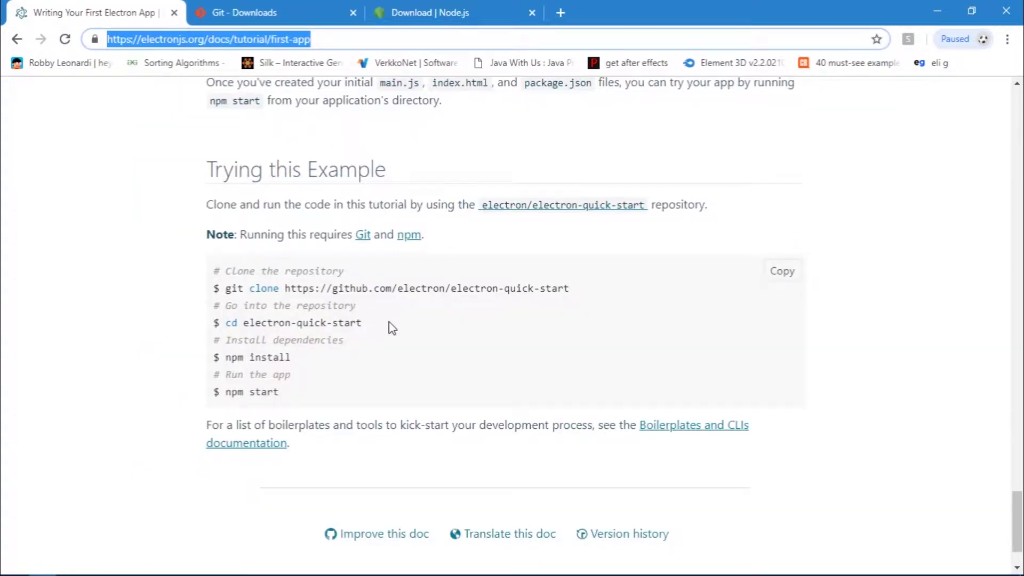
click(302, 8)
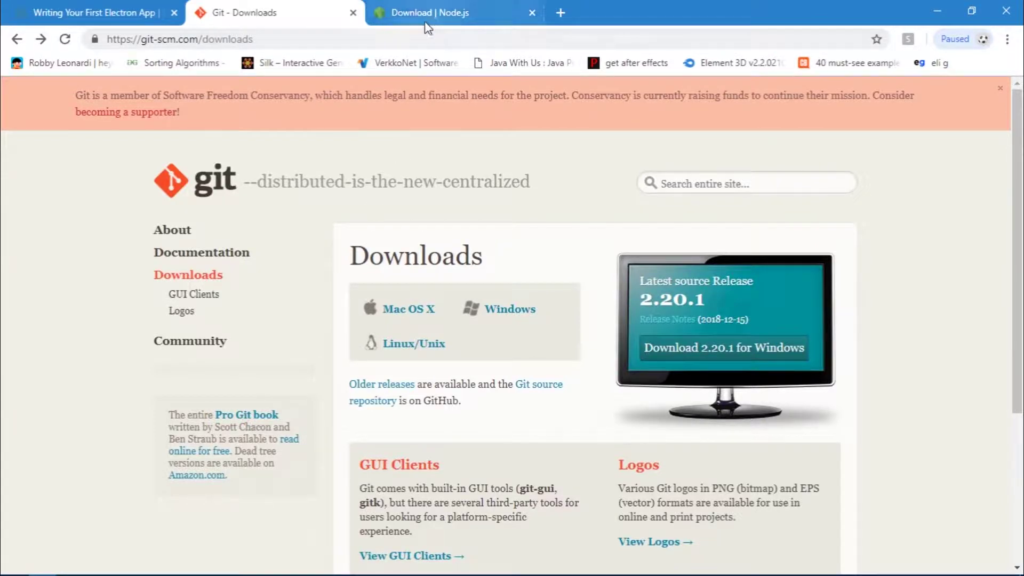
click(389, 13)
Step: Open Downloads\environment and look over the Git-2.20.0-64-bit and node-v10.14.2-x64 installers
mouse_move(155, 572)
click(70, 564)
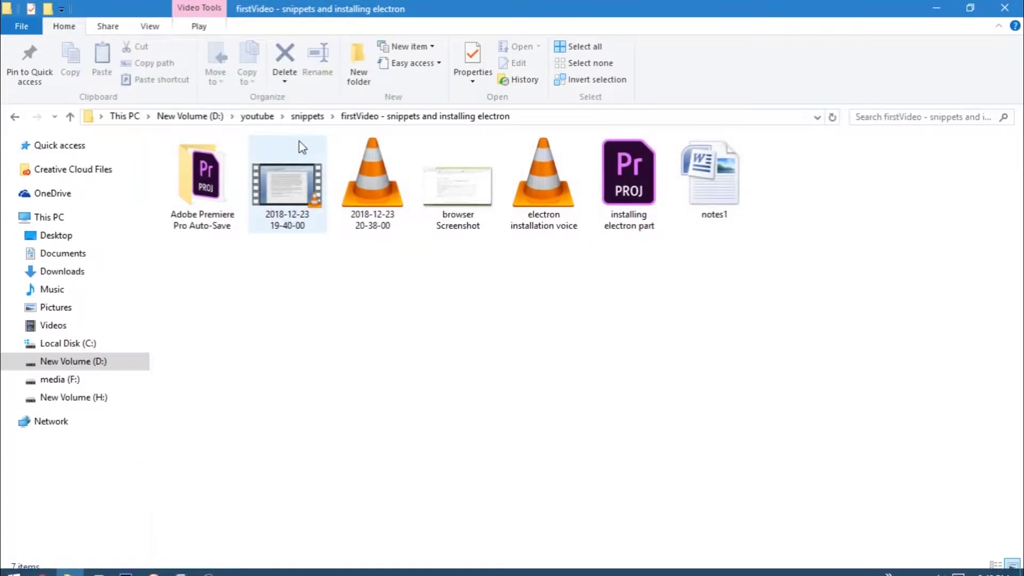
click(84, 271)
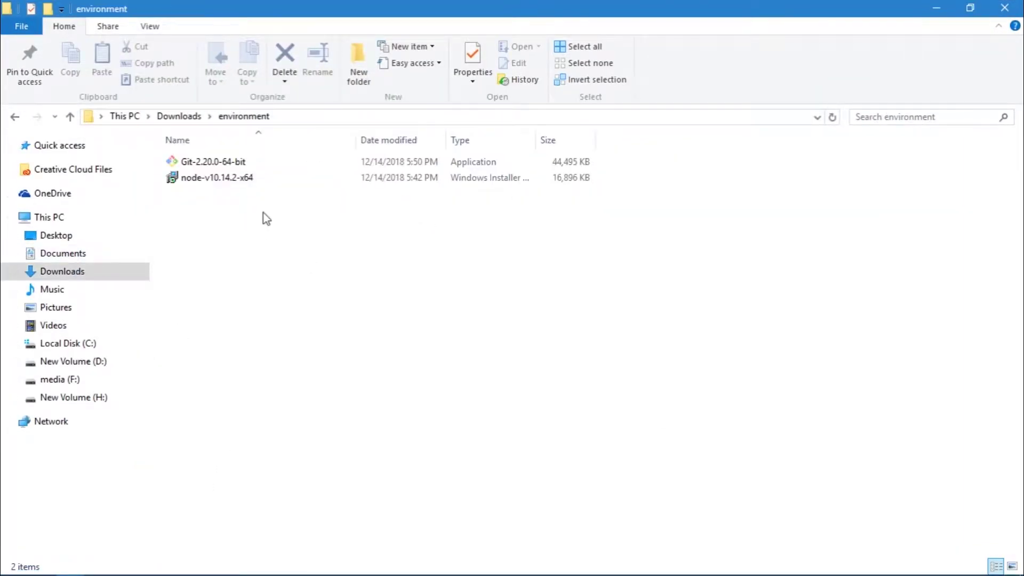
drag(235, 190, 274, 155)
click(279, 197)
click(264, 180)
click(260, 162)
click(259, 196)
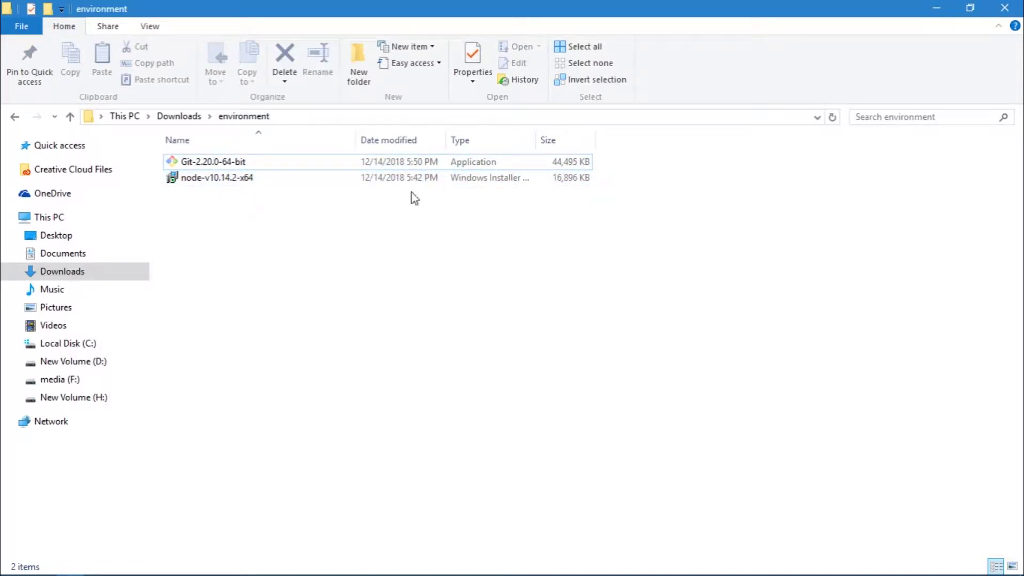
double_click(237, 182)
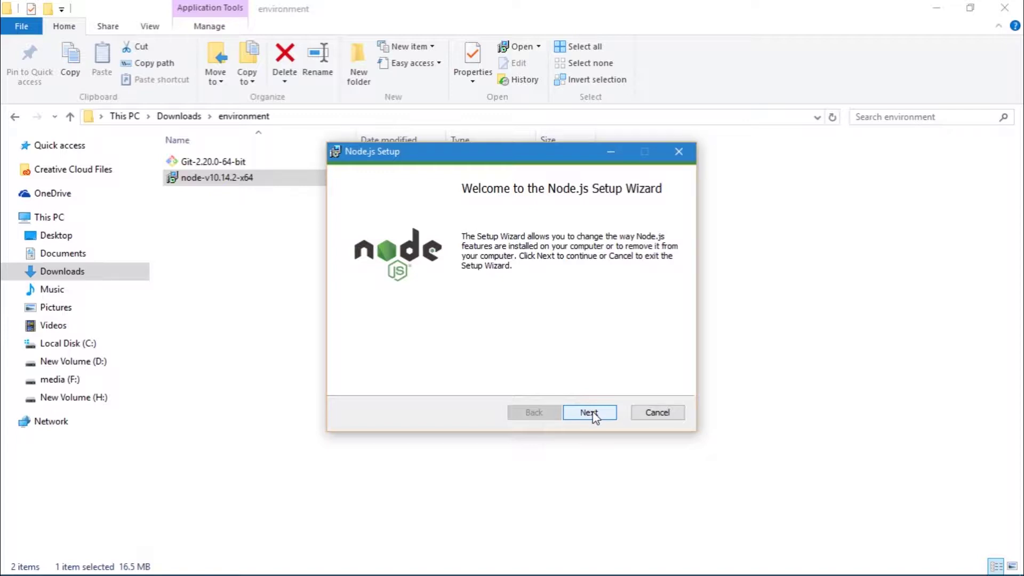
click(659, 414)
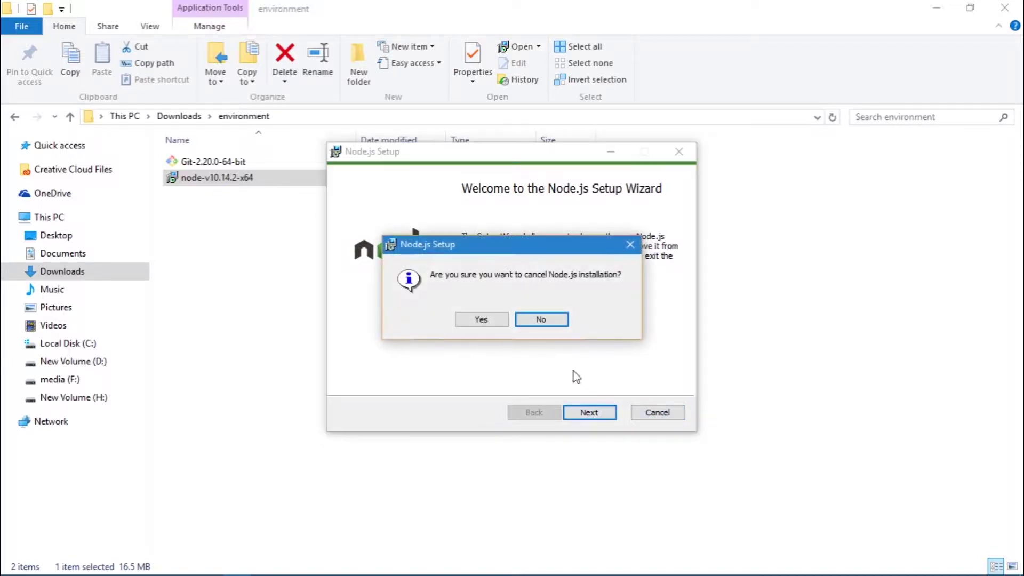
click(480, 314)
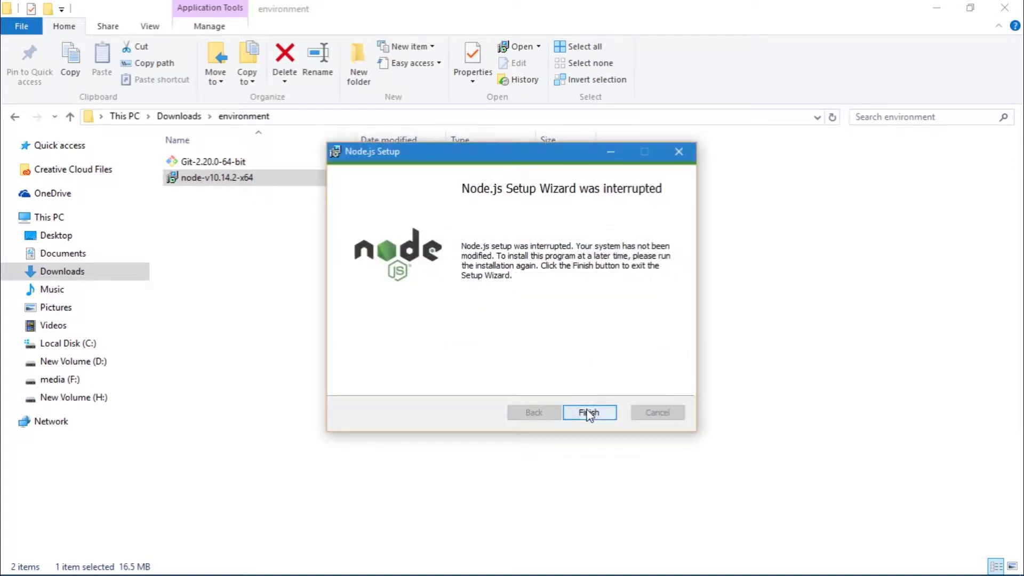
click(590, 412)
click(237, 163)
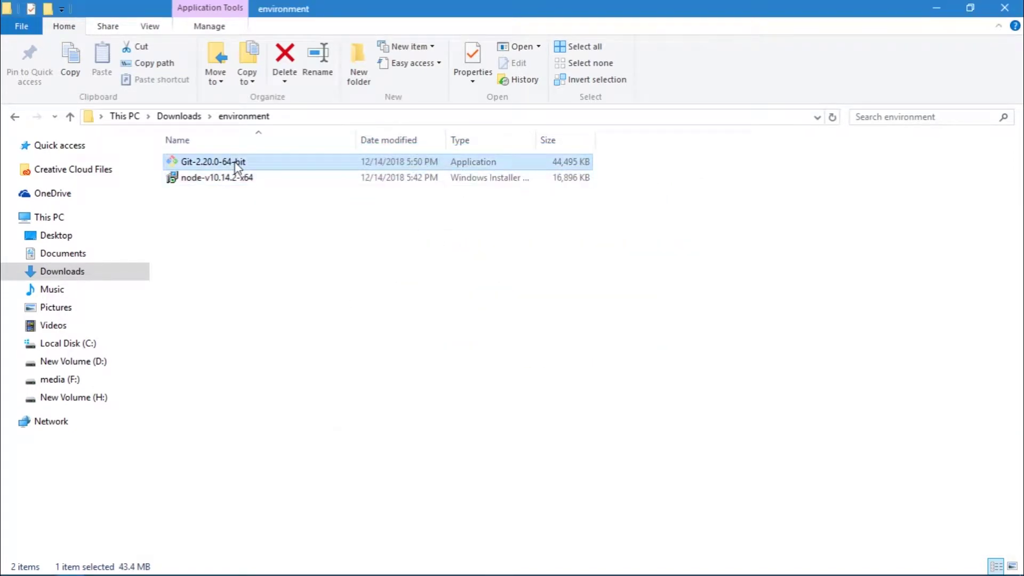
Step: Launch the Git-2.20.0-64-bit setup, then cancel it and confirm exiting
double_click(236, 163)
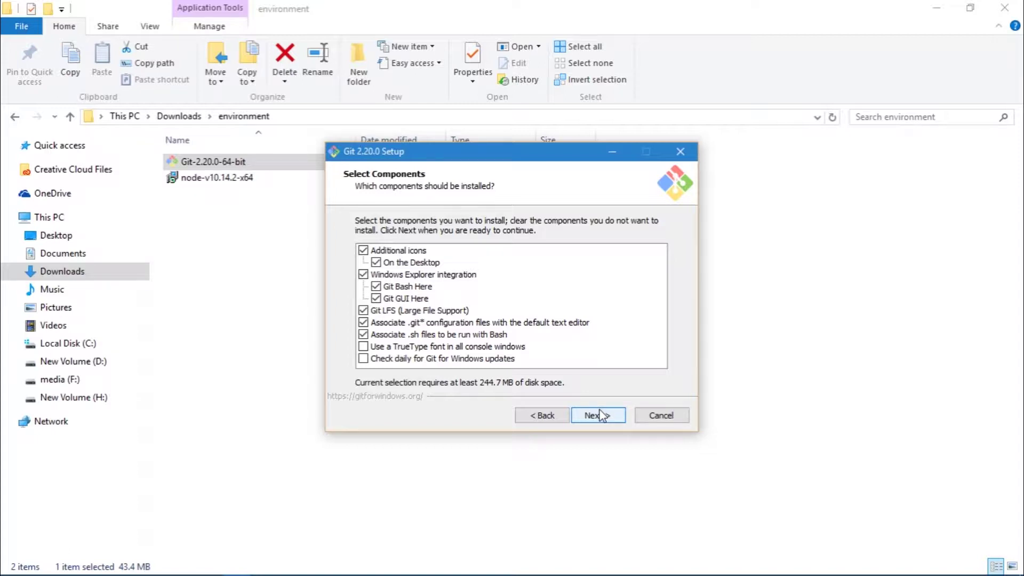
click(680, 418)
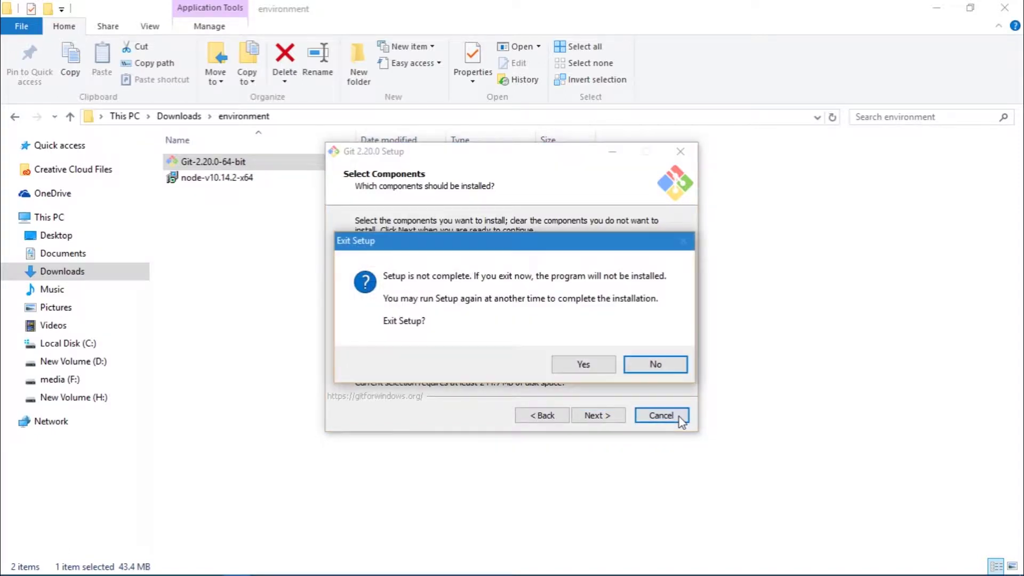
click(604, 370)
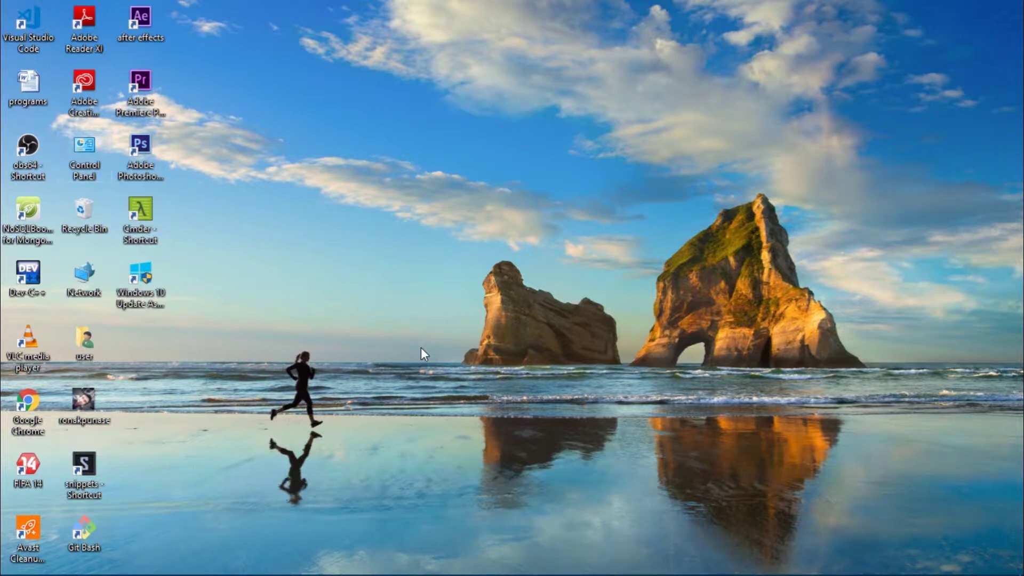
Step: Run 'npm --version' in Cmder, showing 6.4.1, then minimize the console
key(Return)
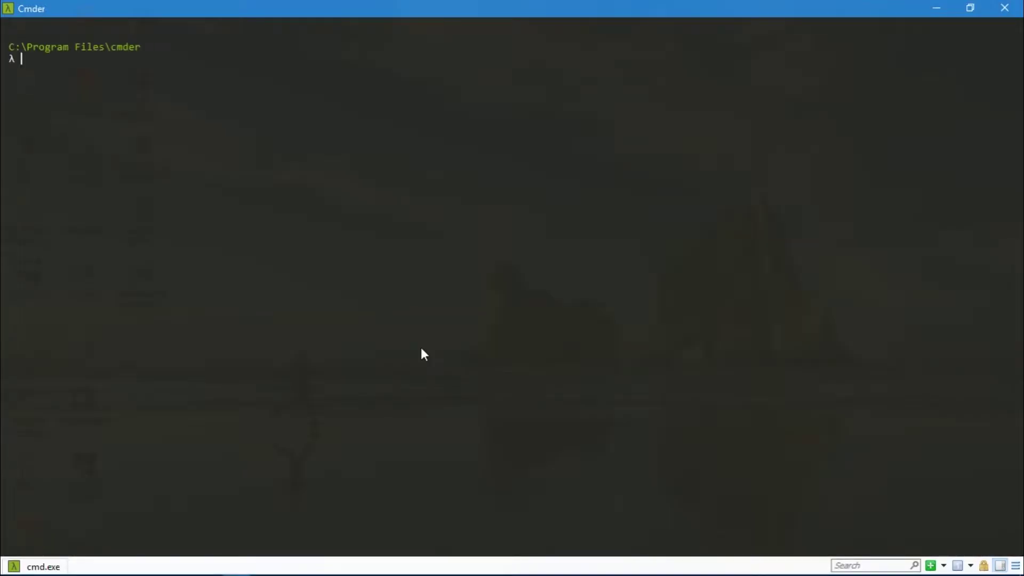
text(npm --version)
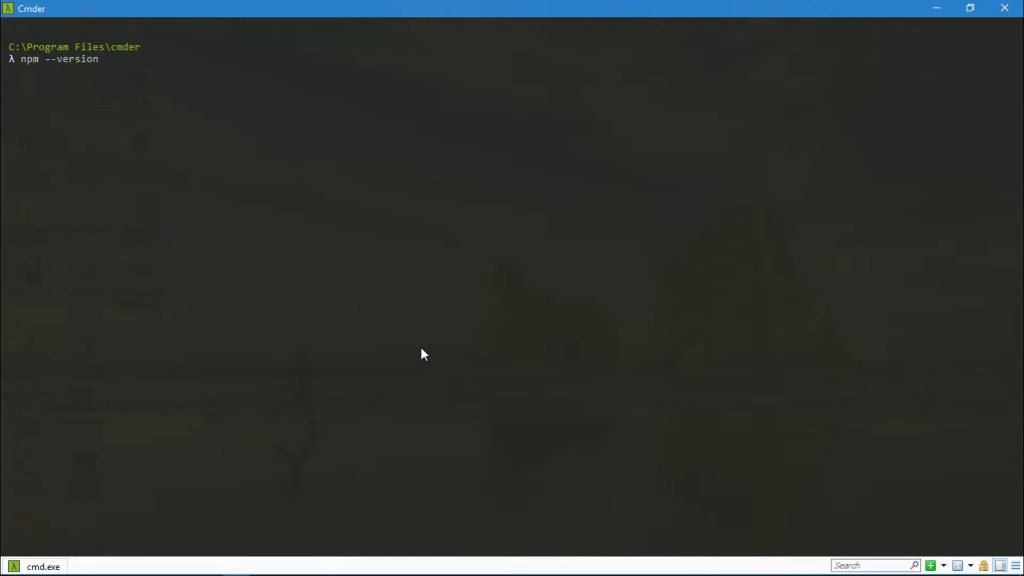
key(Return)
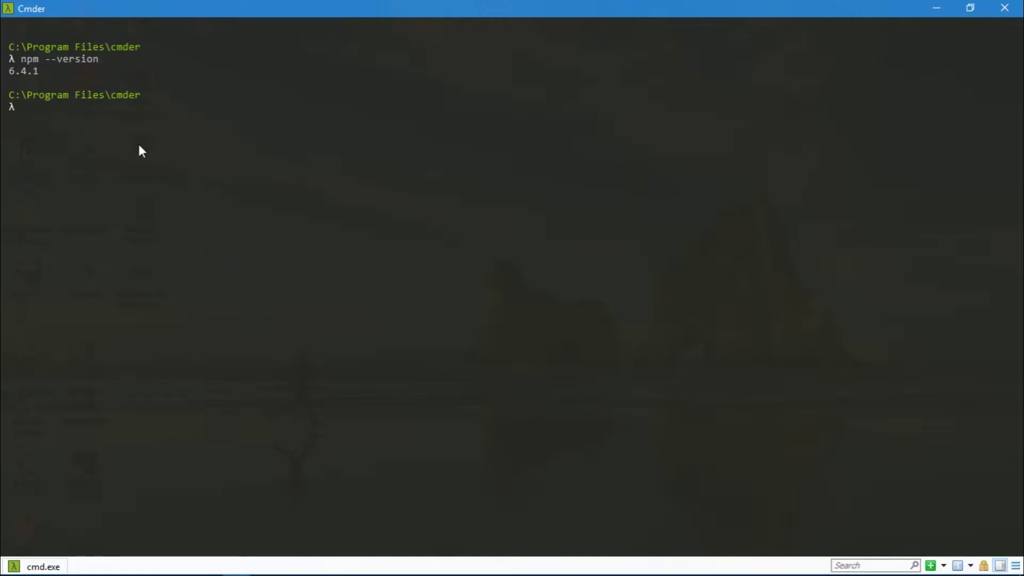
click(937, 8)
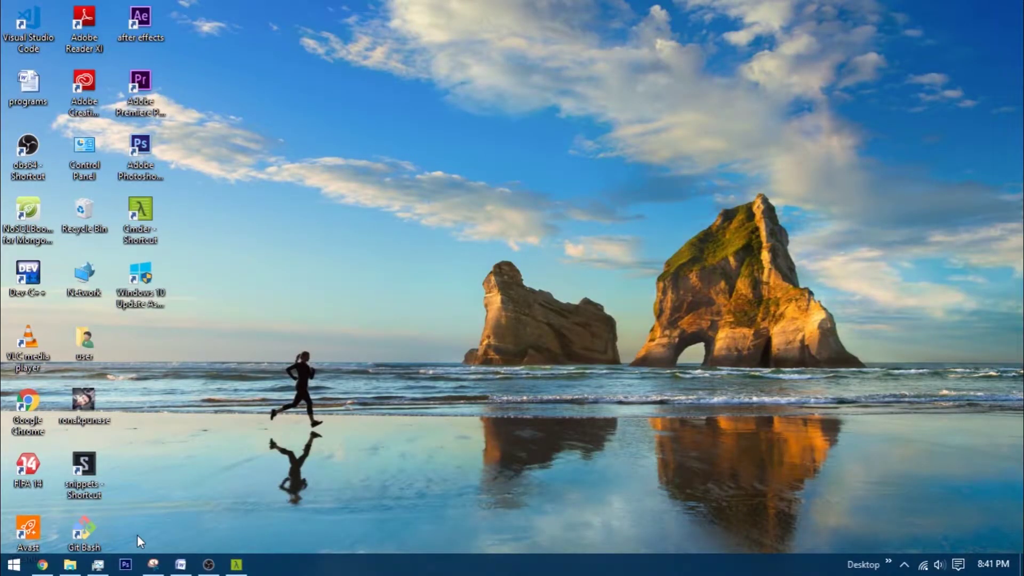
Step: Launch Git Bash and select the git clone line in the Electron tutorial
double_click(80, 535)
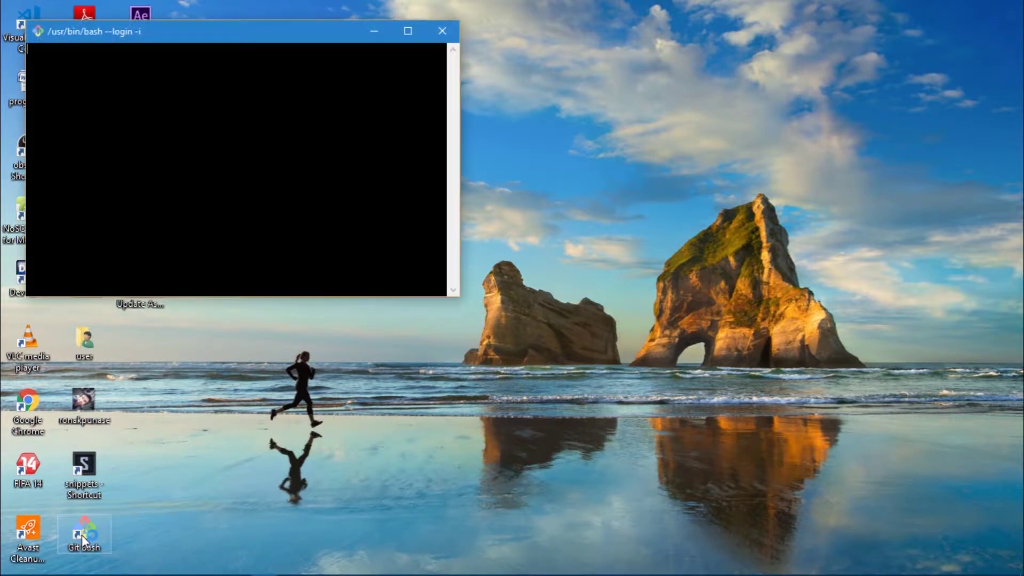
drag(220, 35, 324, 152)
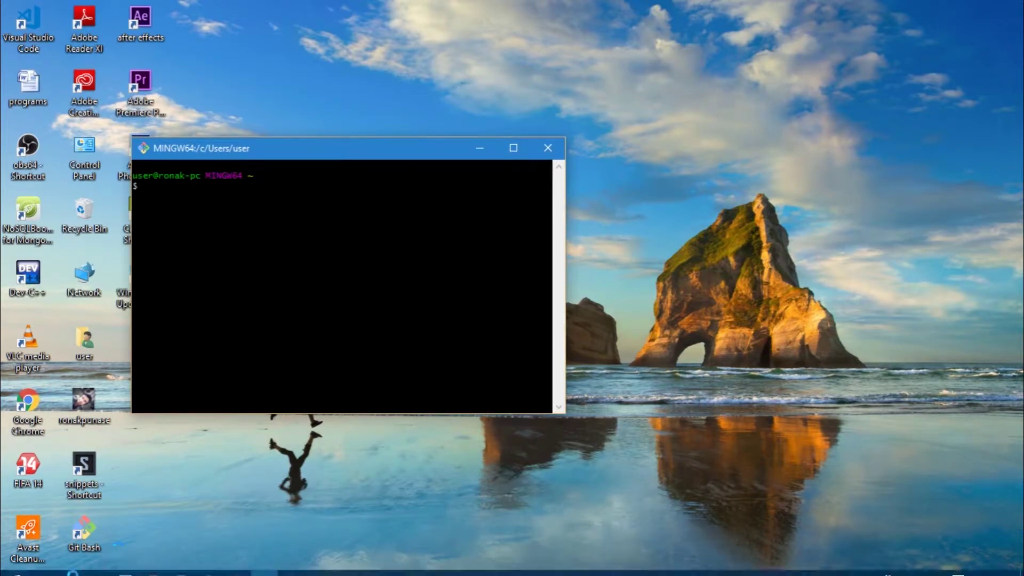
click(43, 565)
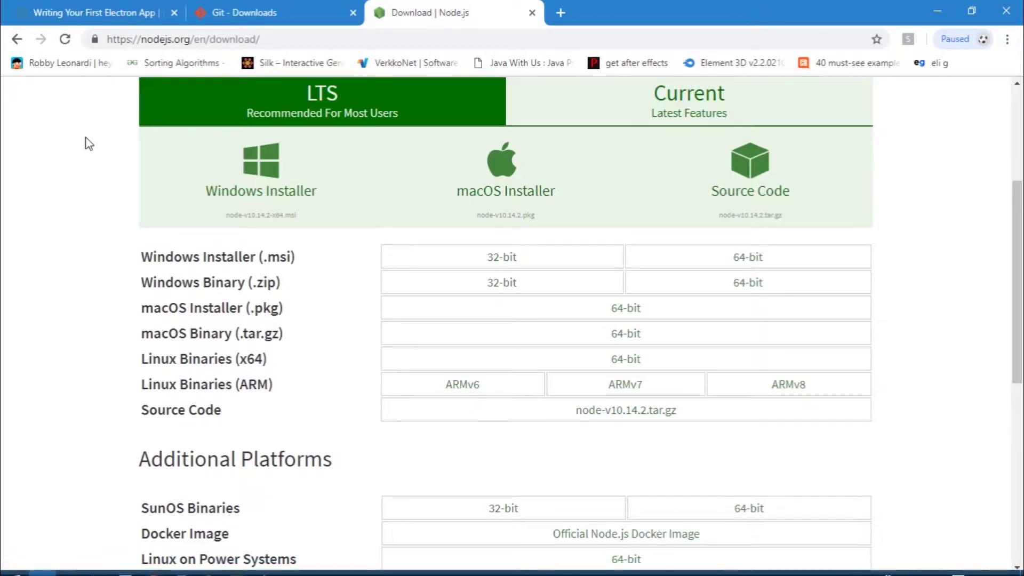
click(114, 16)
click(155, 310)
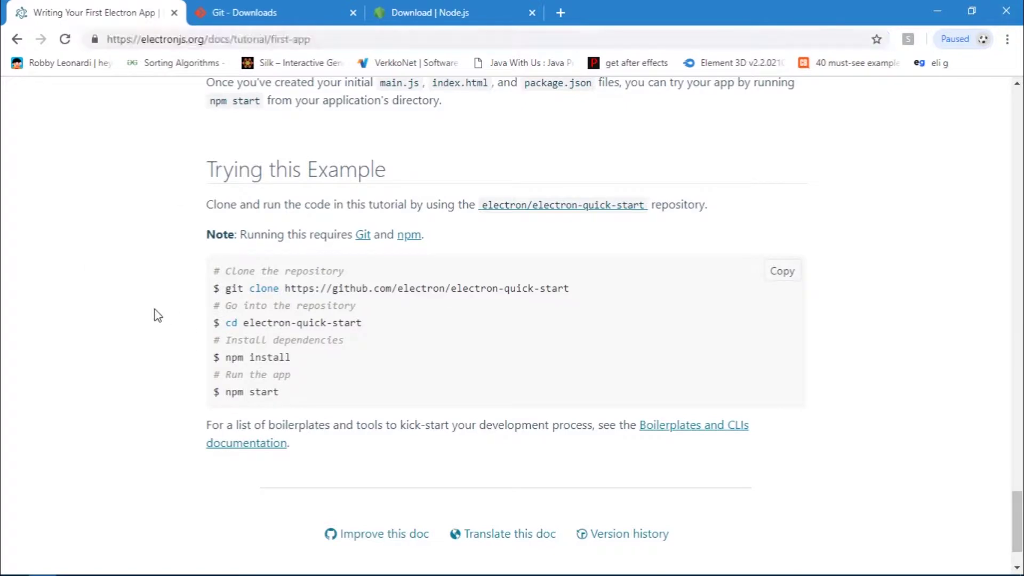
drag(572, 291, 226, 292)
key(ctrl+c)
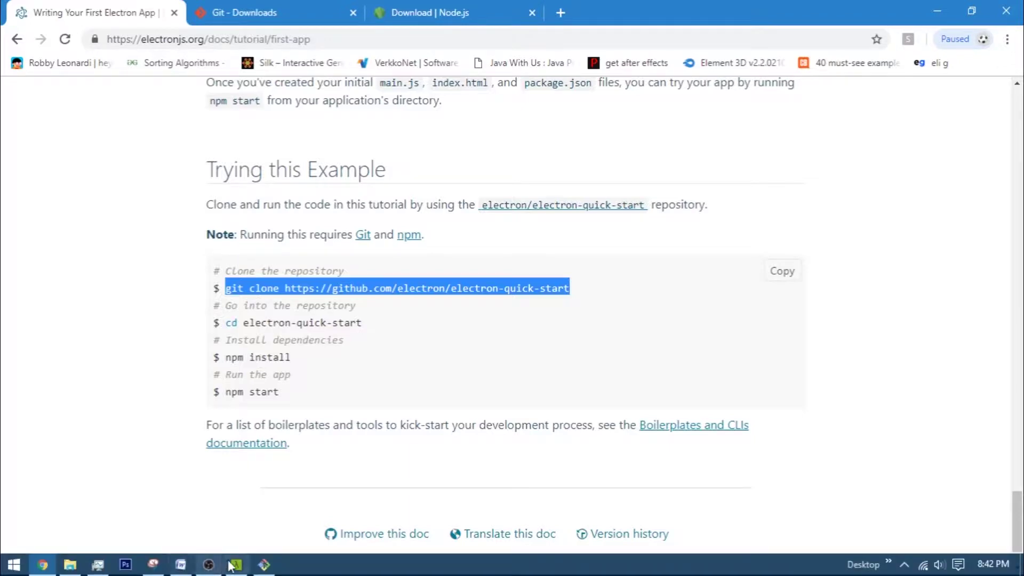
Step: Paste and run the git clone, which fails because electron-quick-start already exists
click(265, 564)
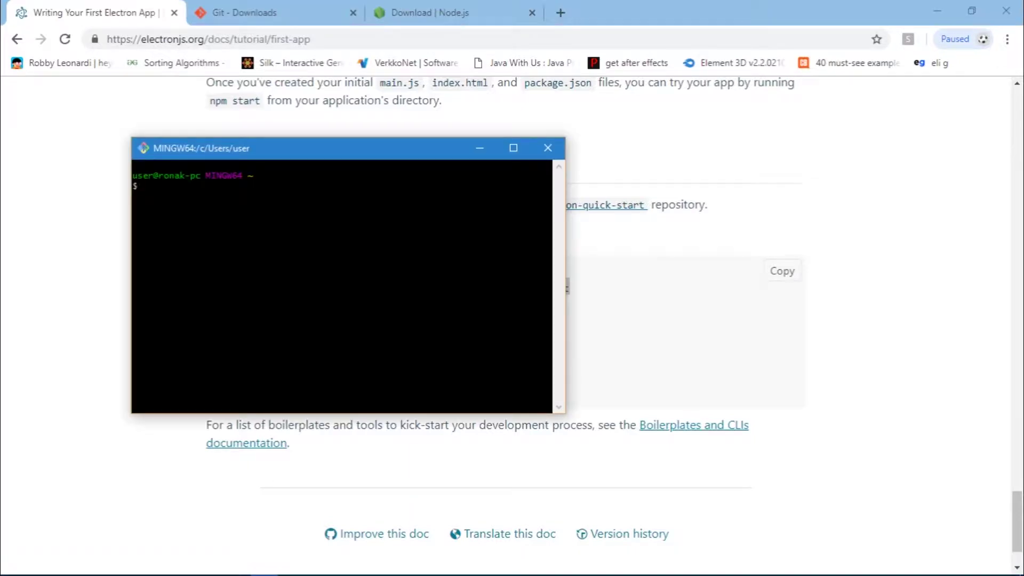
key(shift+Insert)
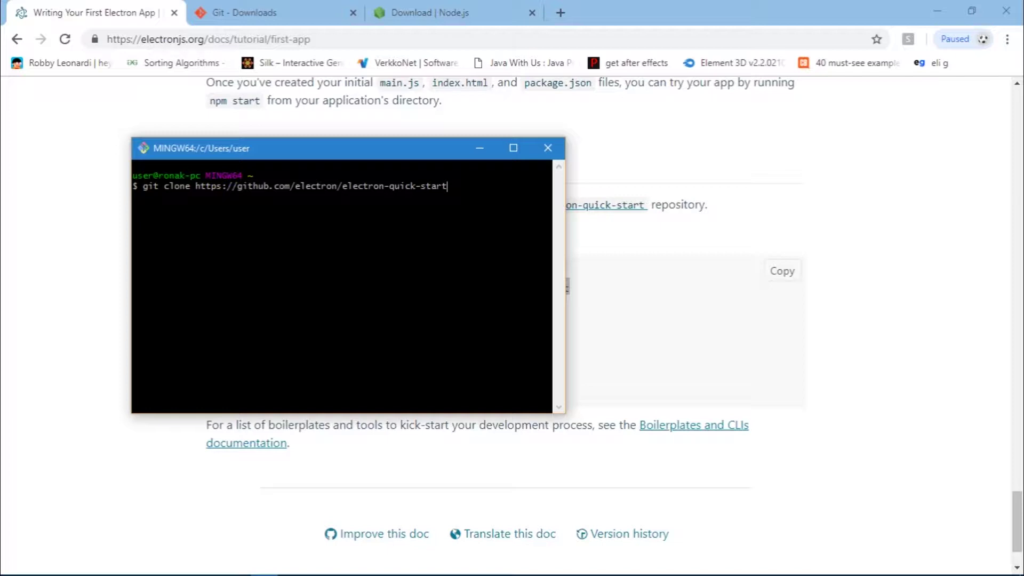
key(Return)
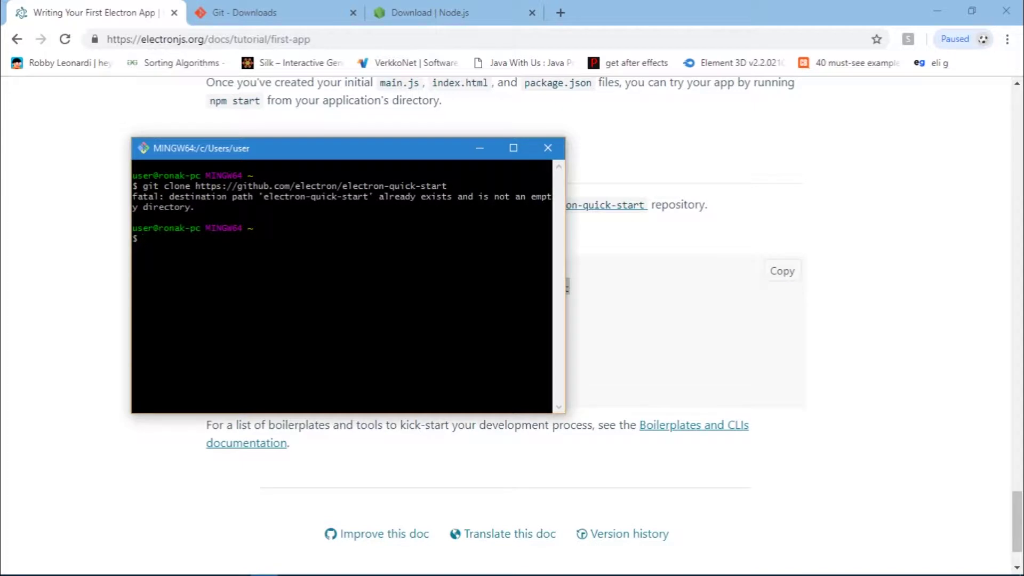
drag(267, 197, 442, 197)
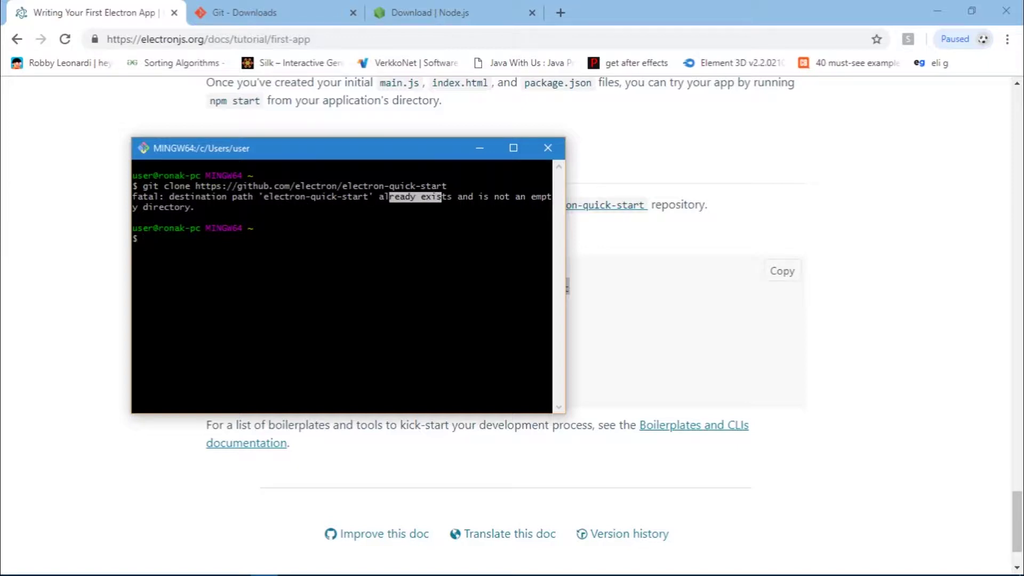
key(alt+Tab)
click(283, 389)
drag(283, 393, 369, 324)
key(ctrl+c)
Step: Paste and run 'cd electron-quick-start' in Cmder to enter the project folder
click(268, 502)
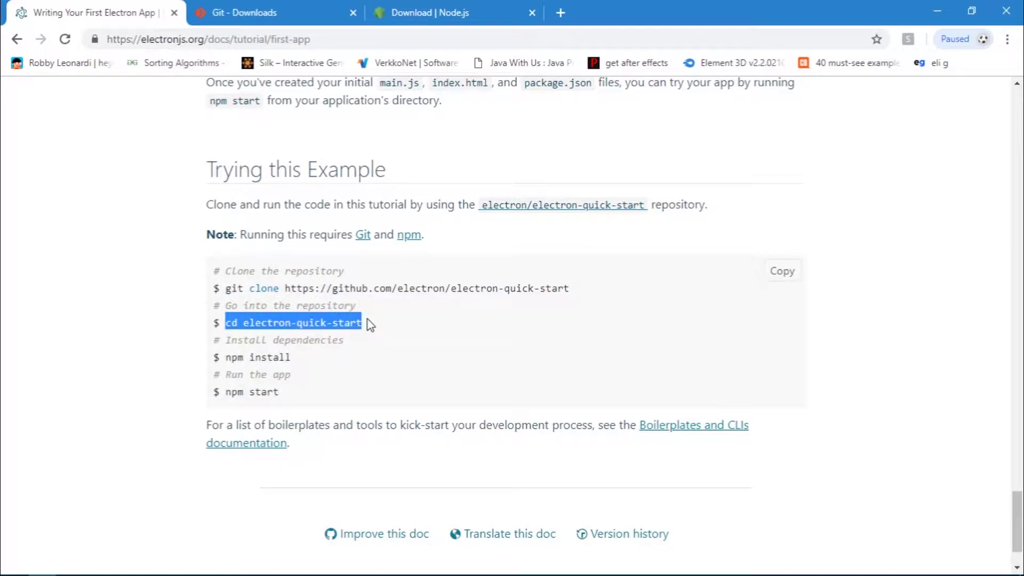
click(237, 571)
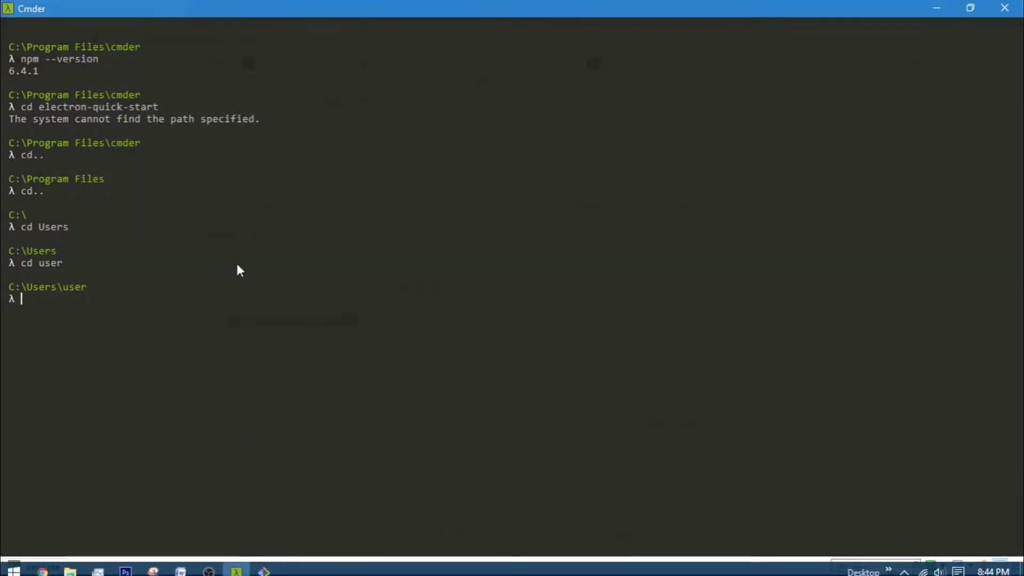
key(ctrl+v)
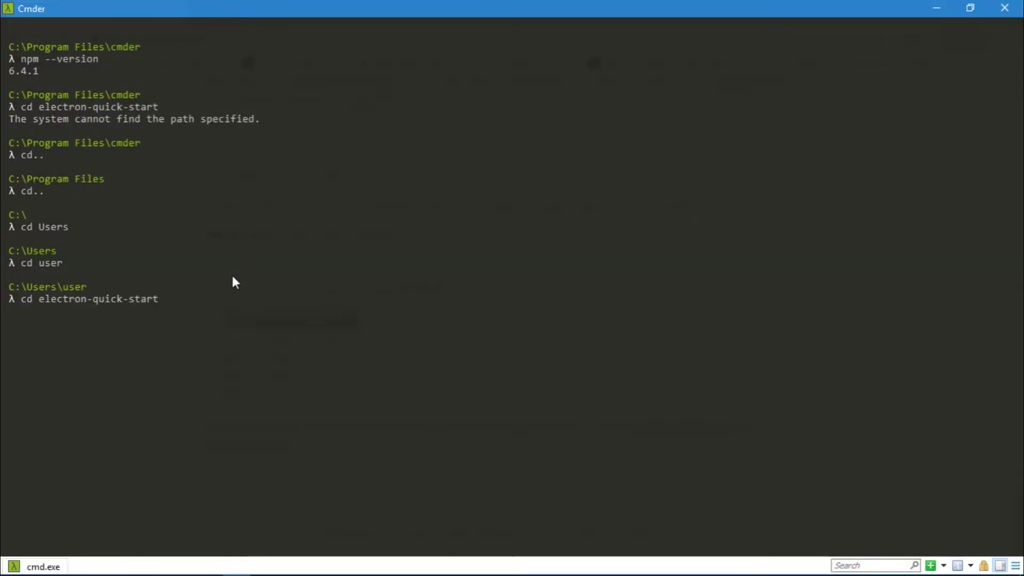
key(Return)
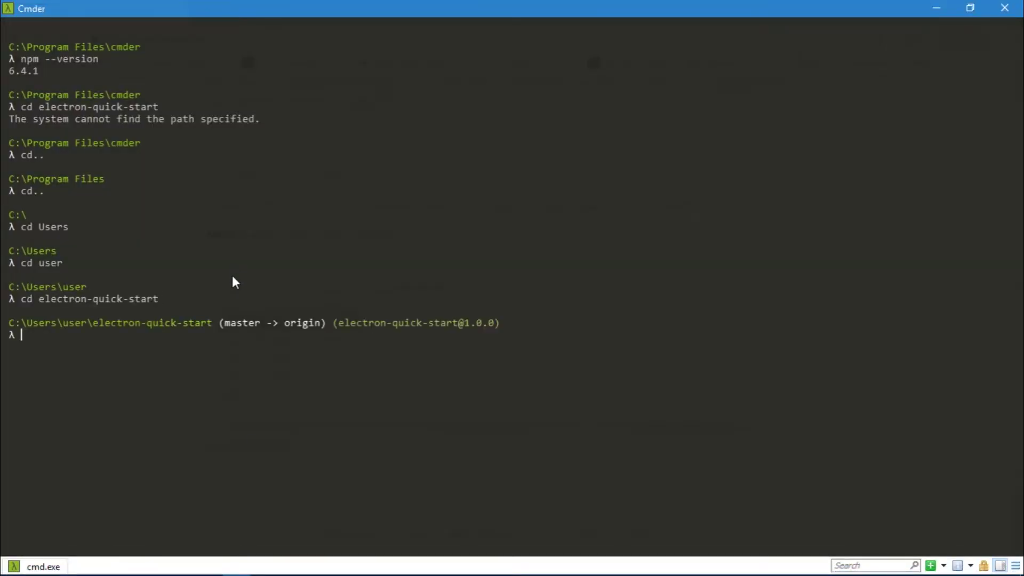
drag(69, 323, 210, 322)
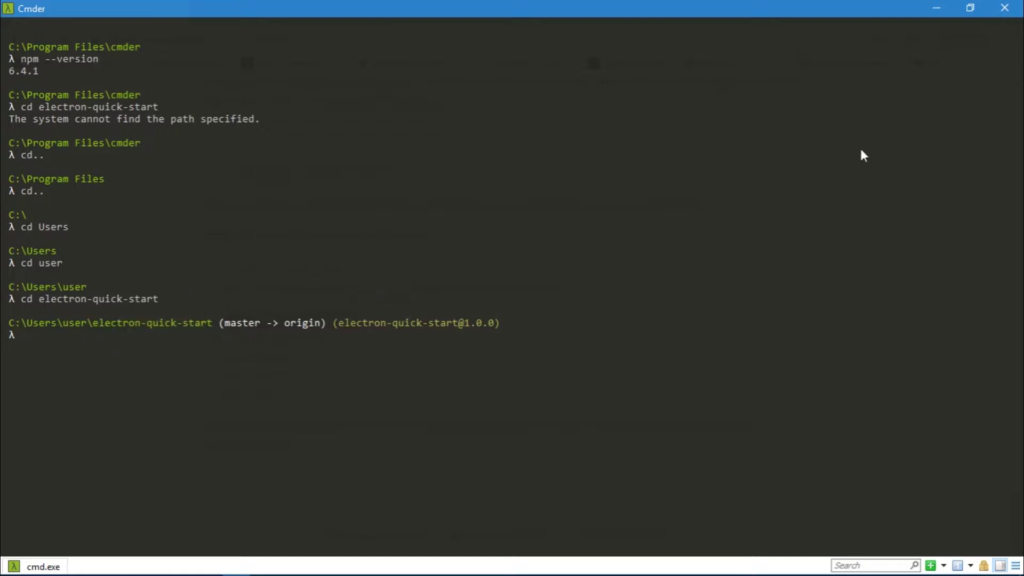
click(931, 11)
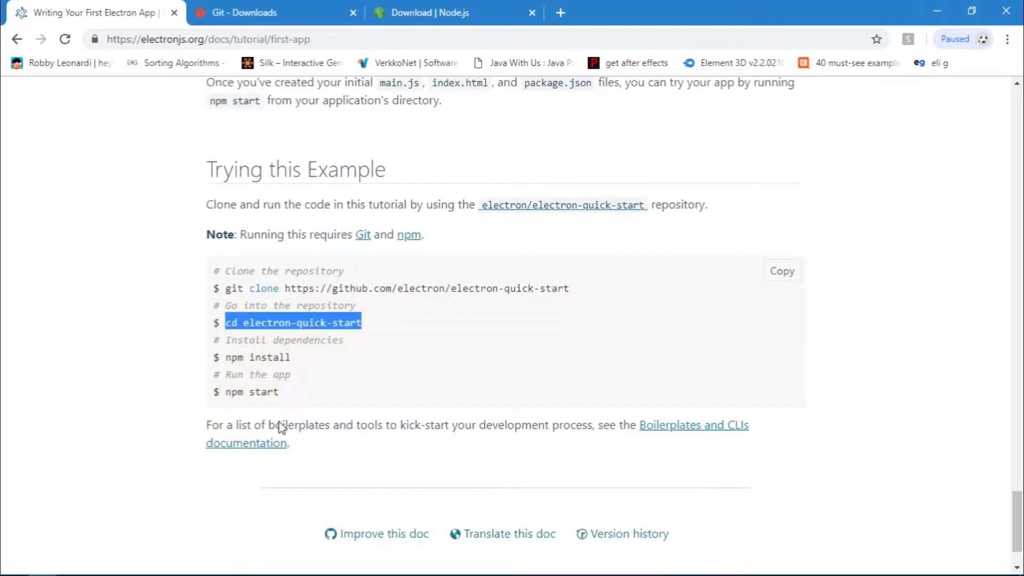
Step: Type 'npm install -g' in Cmder, then erase it
drag(292, 357, 225, 357)
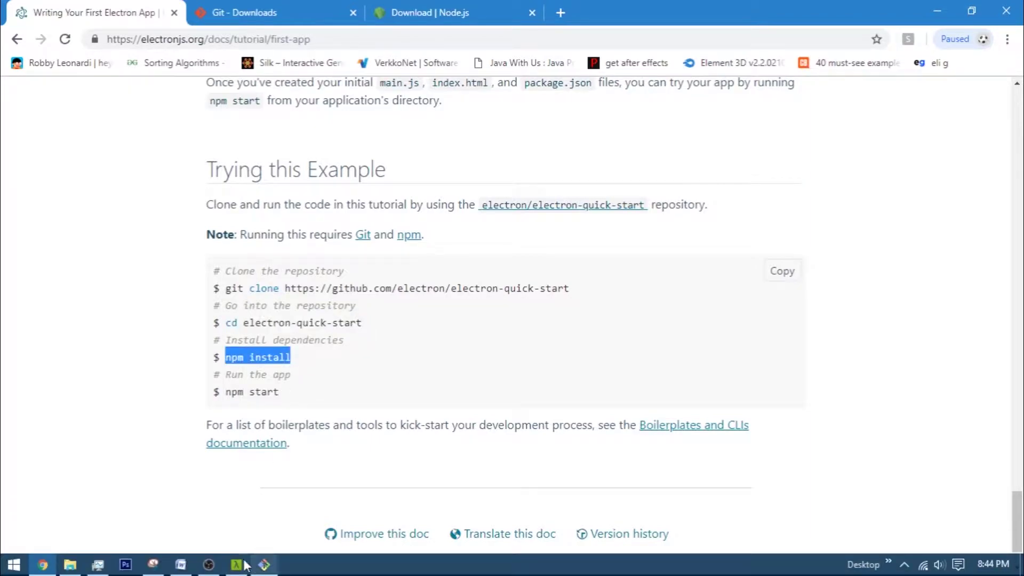
click(243, 564)
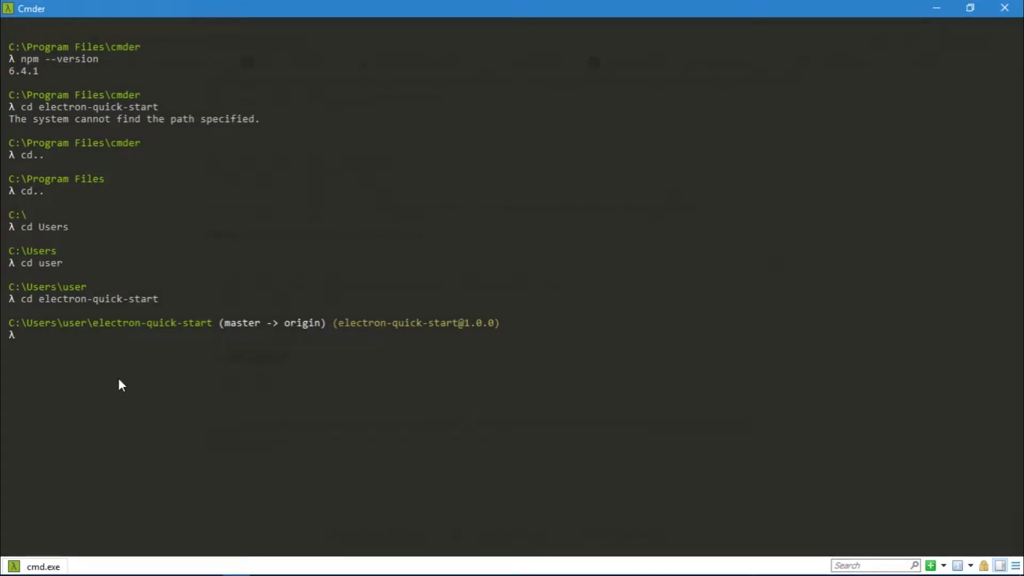
text(npm install -)
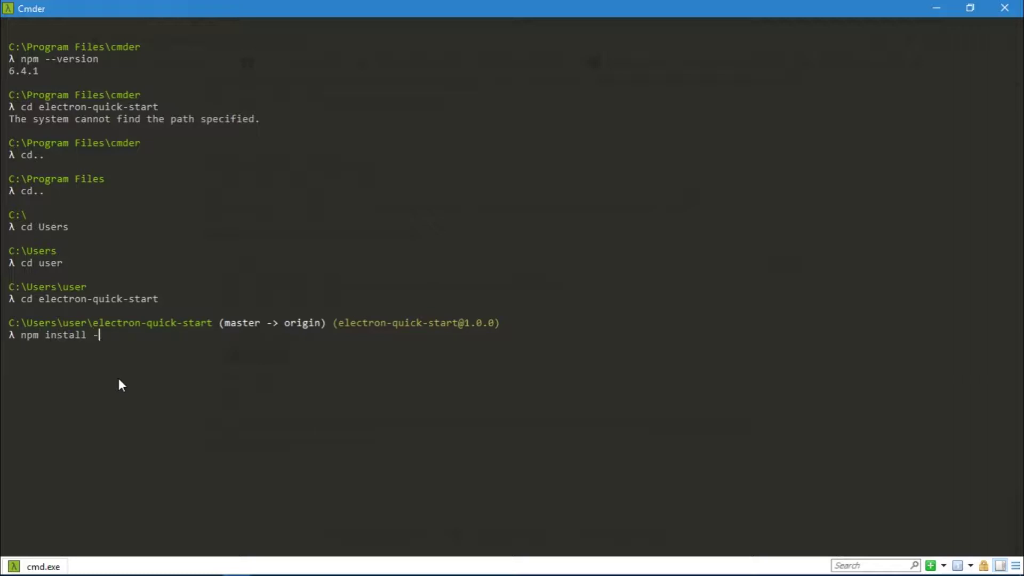
text(g)
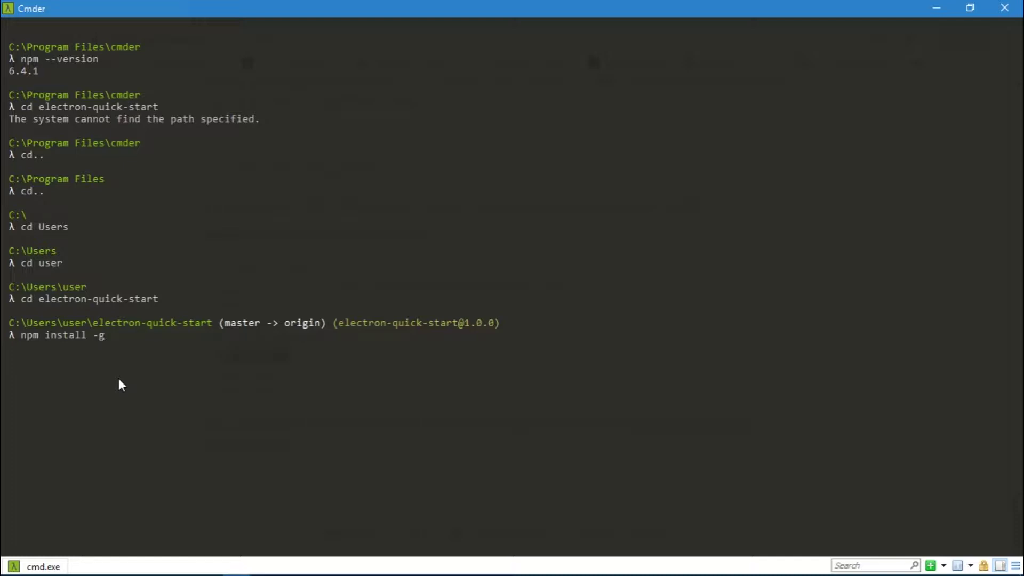
mouse_move(90, 568)
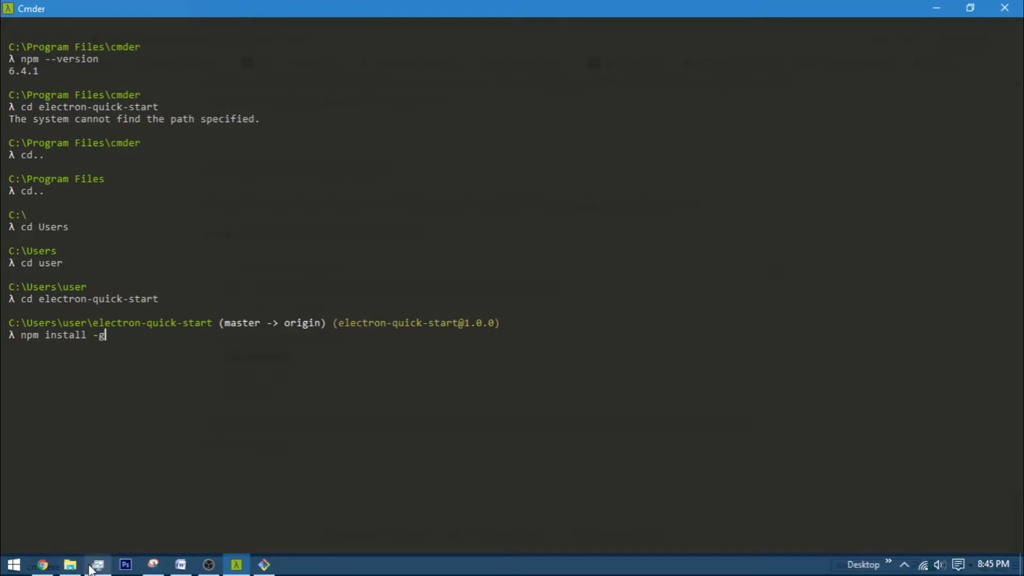
key(BackSpace)
key(BackSpace)
key(BackSpace)
key(BackSpace)
key(BackSpace)
key(BackSpace)
key(BackSpace)
key(BackSpace)
key(BackSpace)
key(BackSpace)
key(BackSpace)
key(BackSpace)
key(BackSpace)
key(BackSpace)
click(70, 564)
click(43, 566)
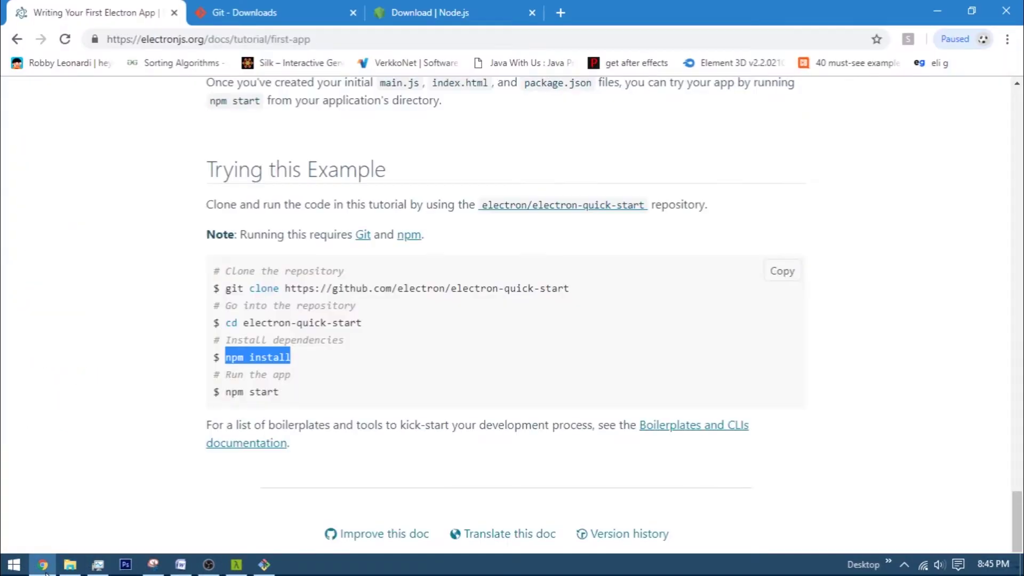
click(237, 565)
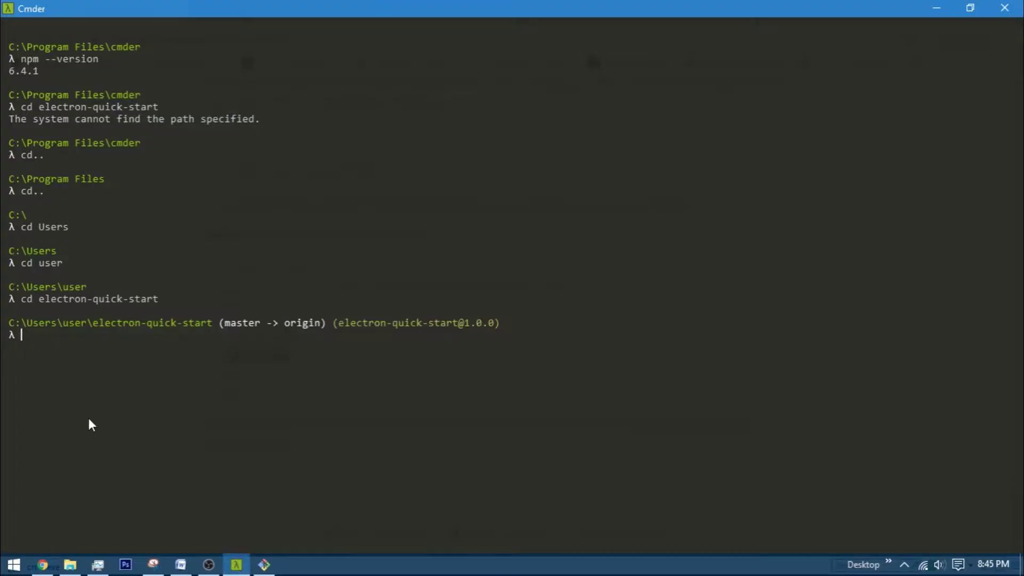
Step: Run 'npm start' to open the Electron Hello World window and move it into place
text(npm )
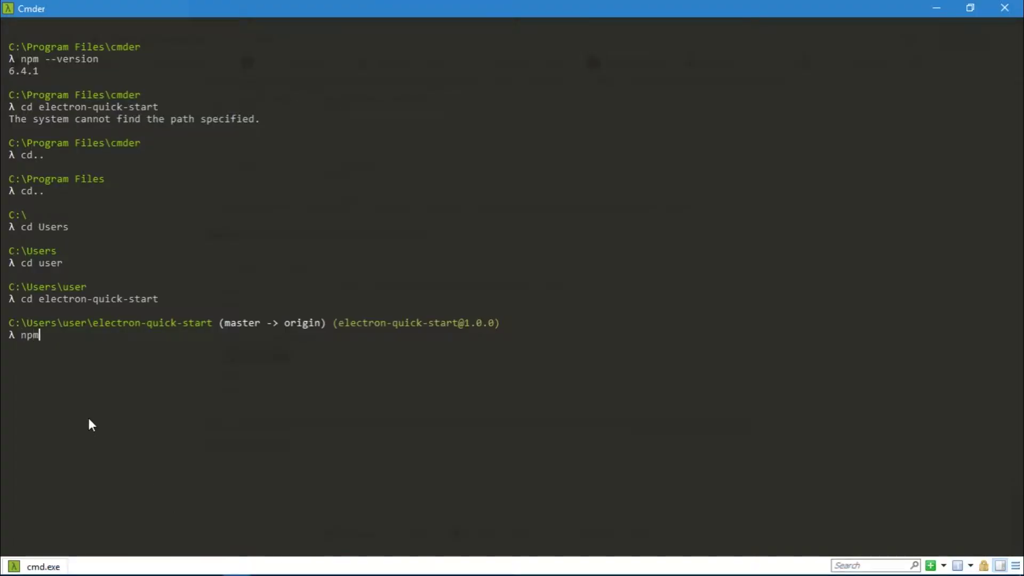
text(start)
key(Return)
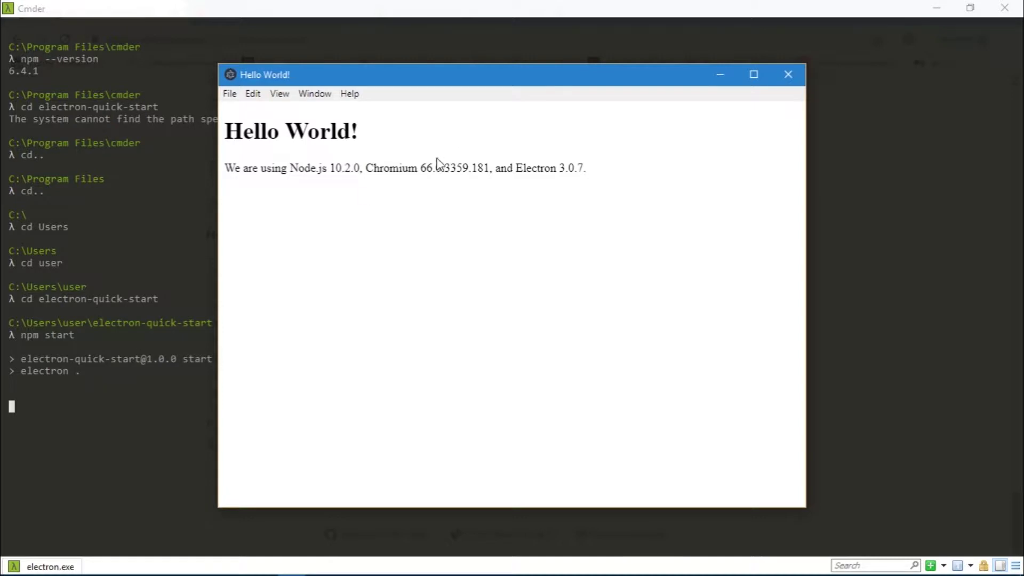
drag(601, 169, 181, 130)
click(411, 192)
drag(418, 80, 357, 88)
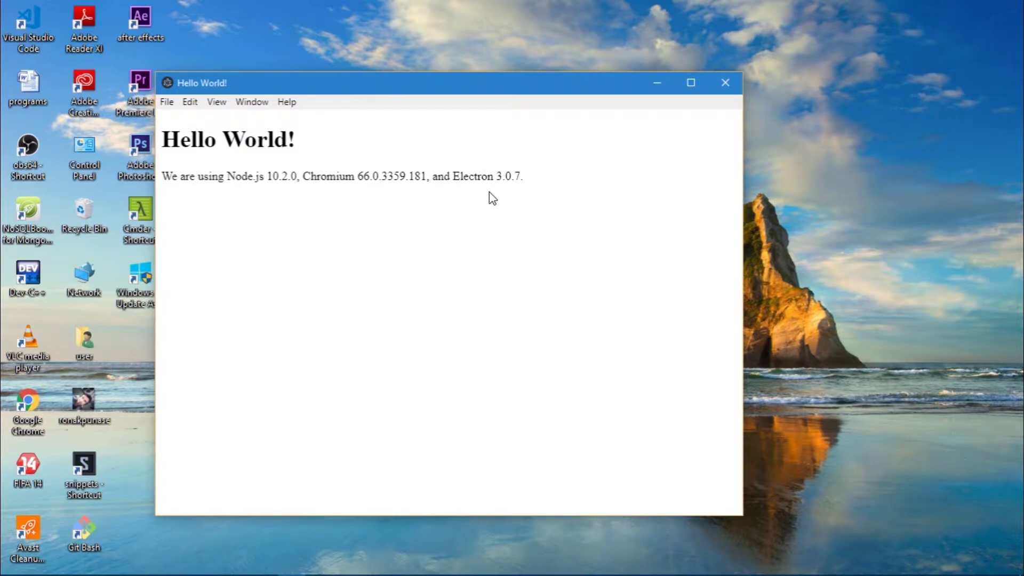
Step: Open DevTools with Ctrl+Shift+I and inspect the h1 heading and script elements
key(ctrl+shift+i)
drag(446, 197, 352, 197)
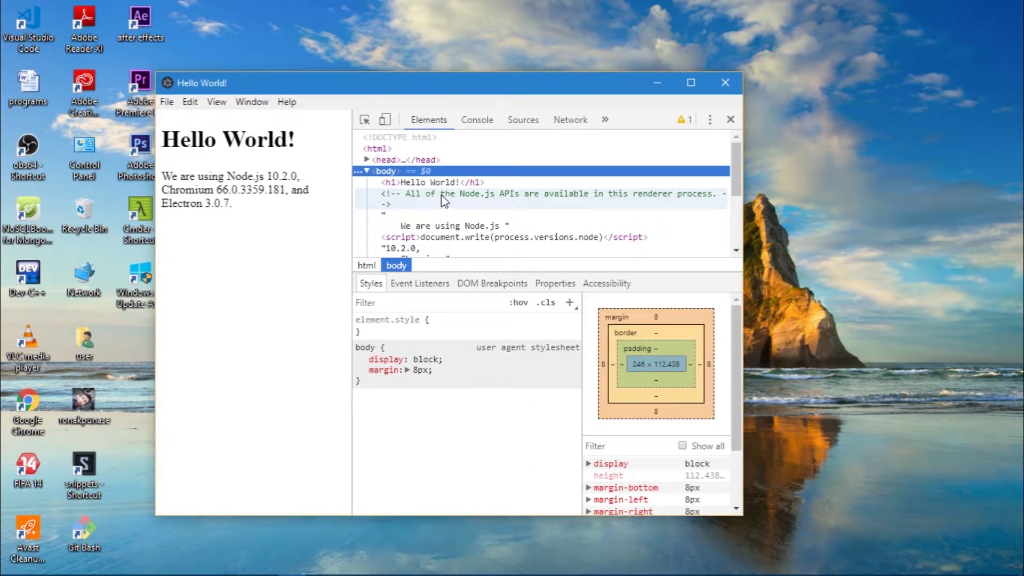
click(428, 184)
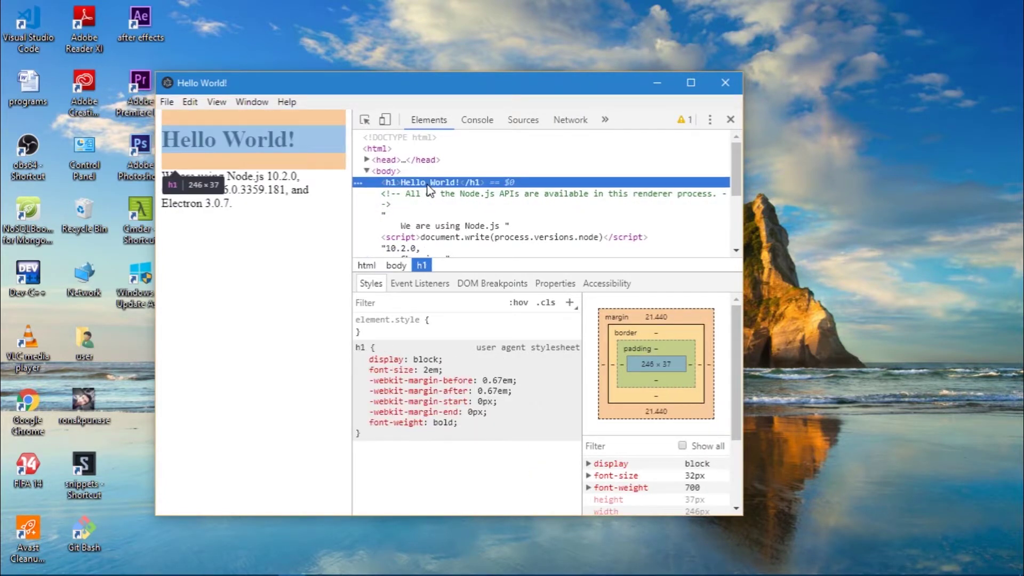
click(423, 237)
scroll(425, 237, down, 3)
scroll(425, 235, up, 5)
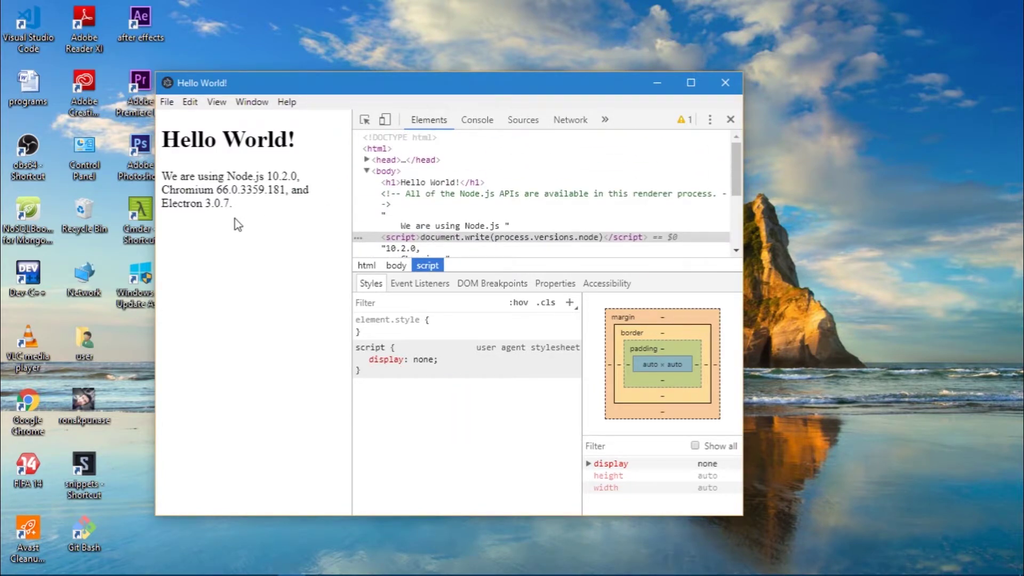